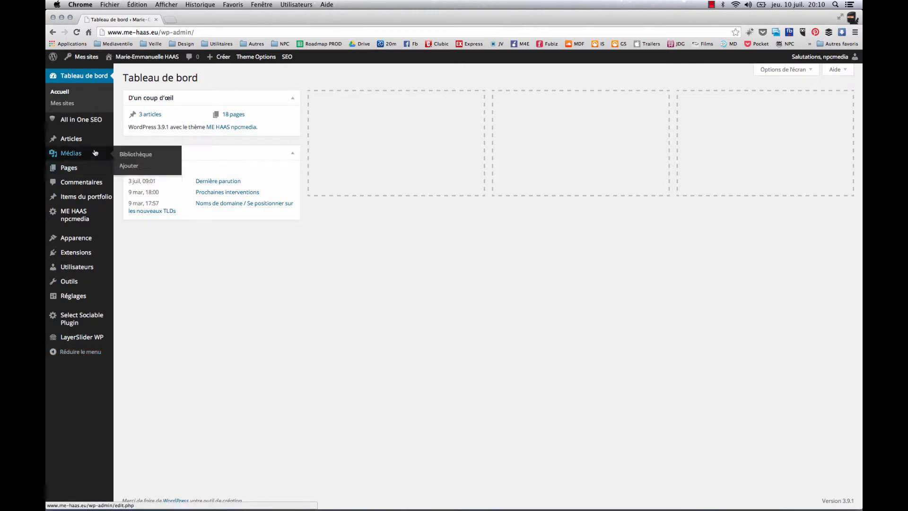
Show the dashboard's screen options to see which boxes can be displayed
{"action": "mouse_move", "coordinate": [88, 144]}
{"action": "mouse_move", "coordinate": [87, 172]}
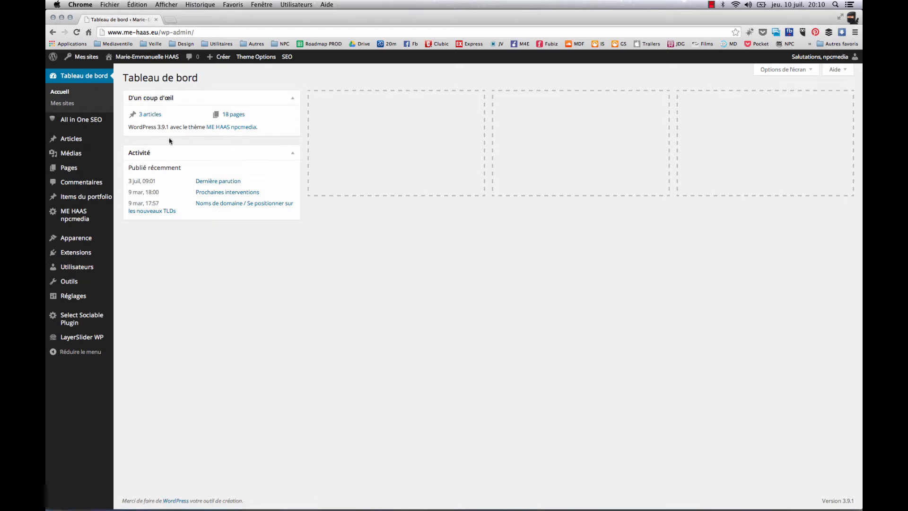
{"action": "left_click", "coordinate": [785, 71]}
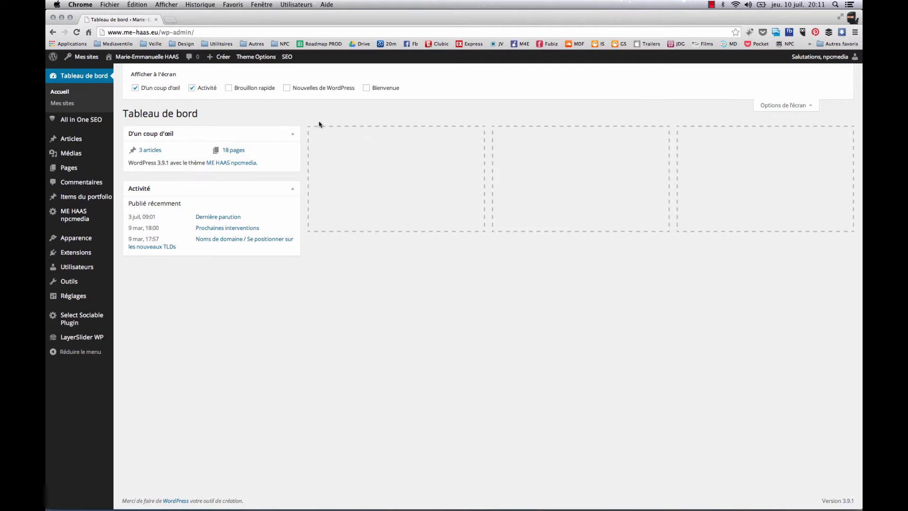
Open the All in One SEO general settings and enlarge the Home Keywords field to show all of its text
{"action": "mouse_move", "coordinate": [68, 129]}
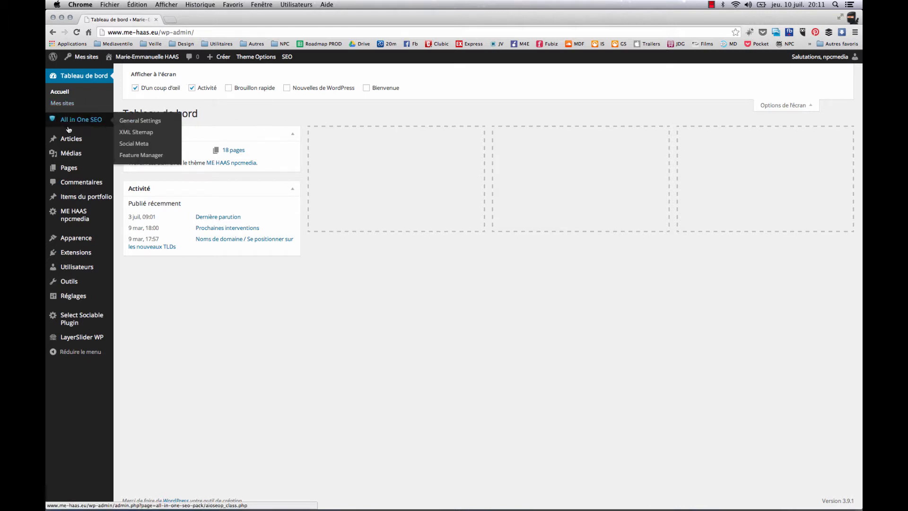
{"action": "left_click", "coordinate": [92, 124]}
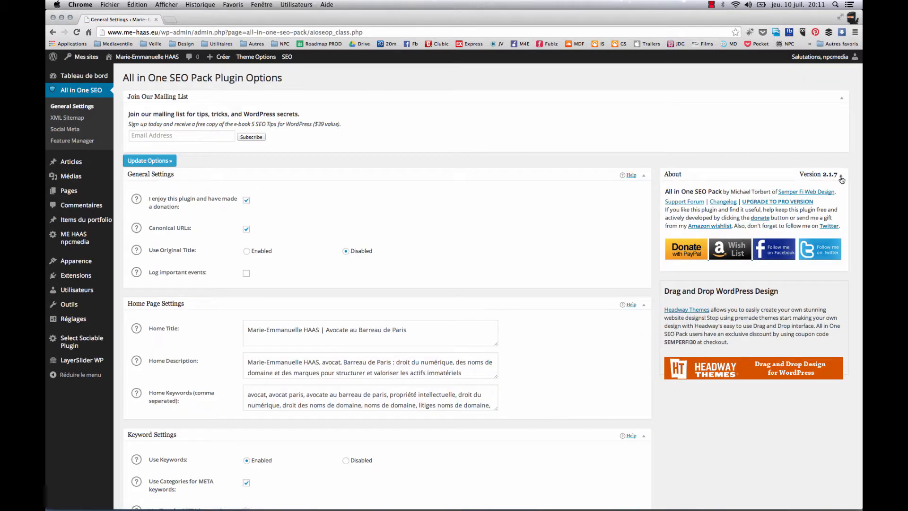
{"action": "scroll", "coordinate": [590, 208], "scroll_direction": "down", "scroll_amount": 2}
{"action": "scroll", "coordinate": [591, 208], "scroll_direction": "down", "scroll_amount": 2}
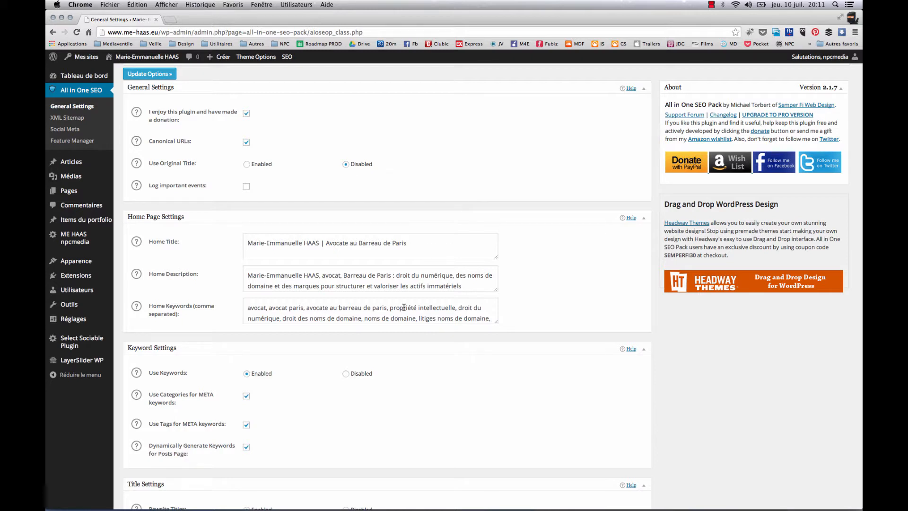
{"action": "left_click_drag", "start_coordinate": [495, 325], "coordinate": [494, 365]}
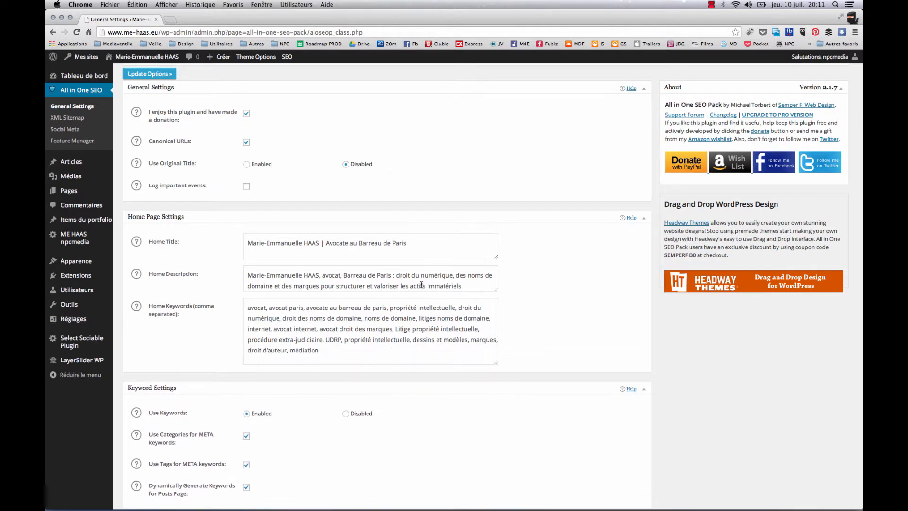
Examine the home title, description and keywords, comparing the wording of the description with the keyword "avocate au barreau de paris"
{"action": "left_click", "coordinate": [249, 244]}
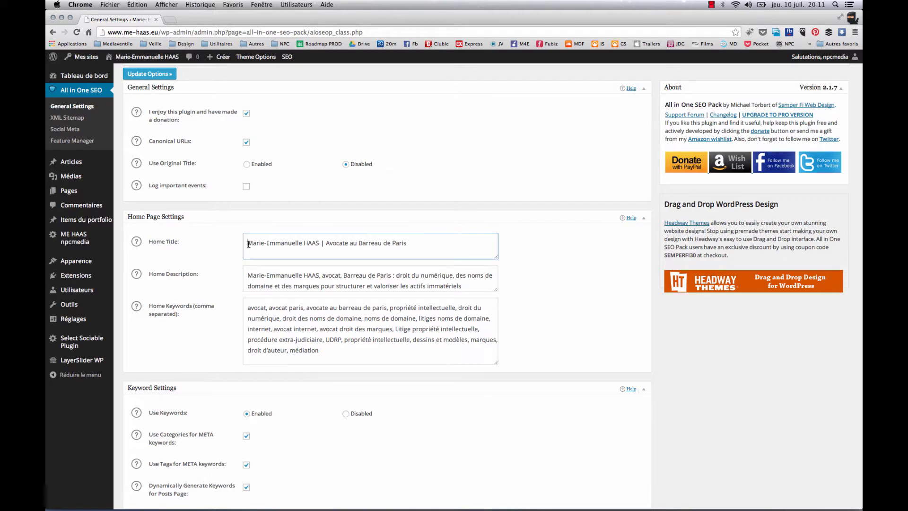
{"action": "left_click", "coordinate": [247, 276]}
{"action": "left_click", "coordinate": [246, 308]}
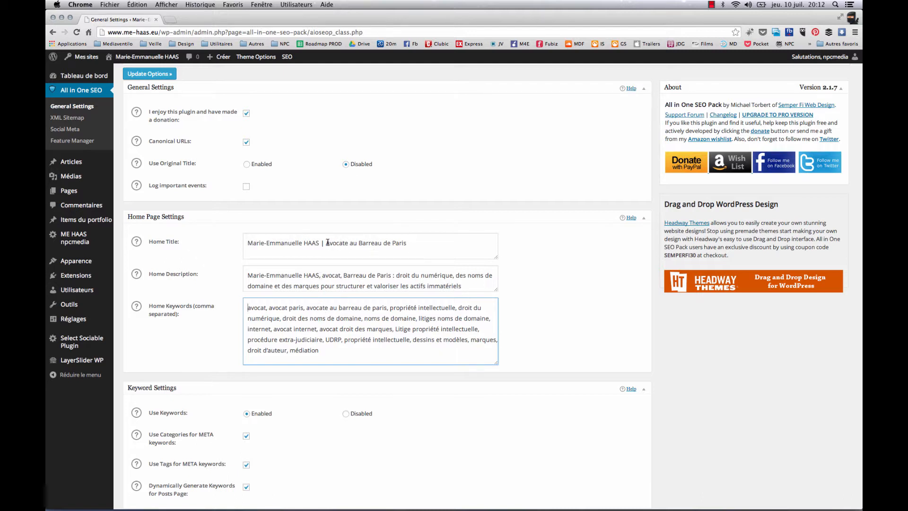
{"action": "left_click", "coordinate": [344, 277]}
{"action": "double_click", "coordinate": [356, 275]}
{"action": "left_click", "coordinate": [336, 275]}
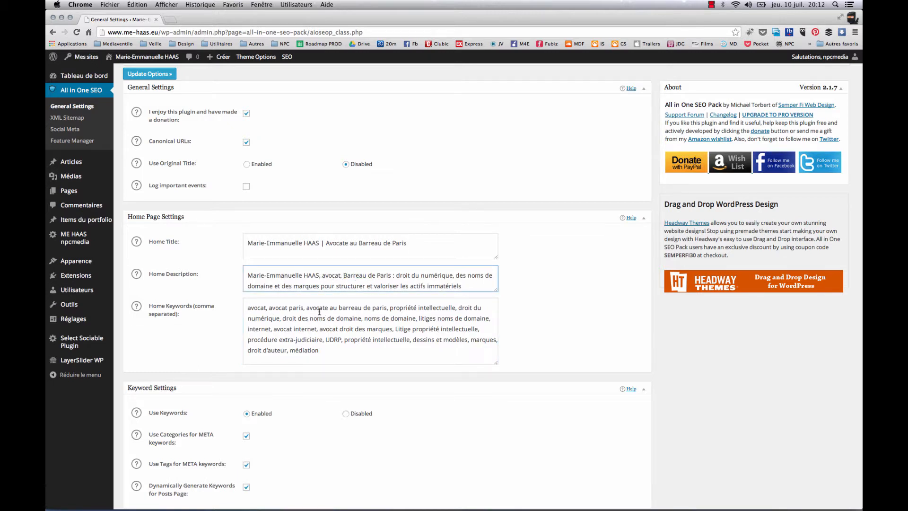
{"action": "left_click_drag", "start_coordinate": [305, 308], "coordinate": [385, 310]}
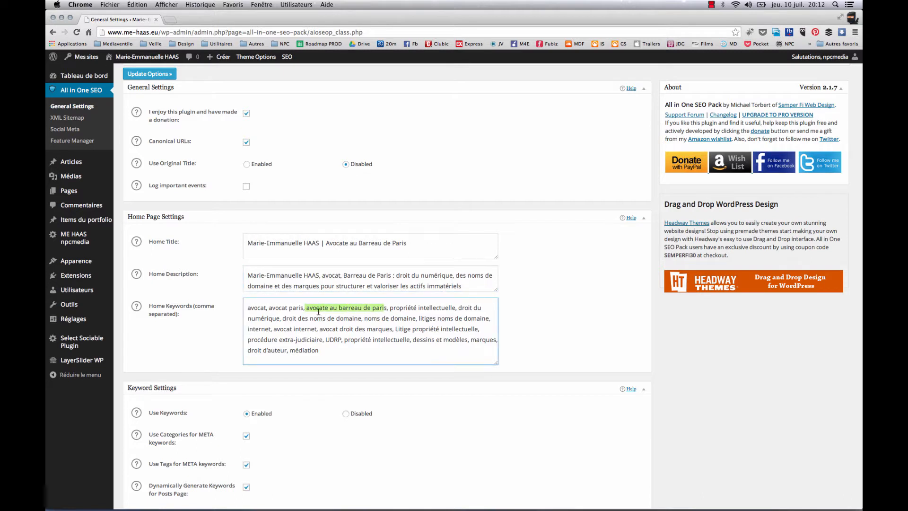
{"action": "left_click", "coordinate": [337, 316]}
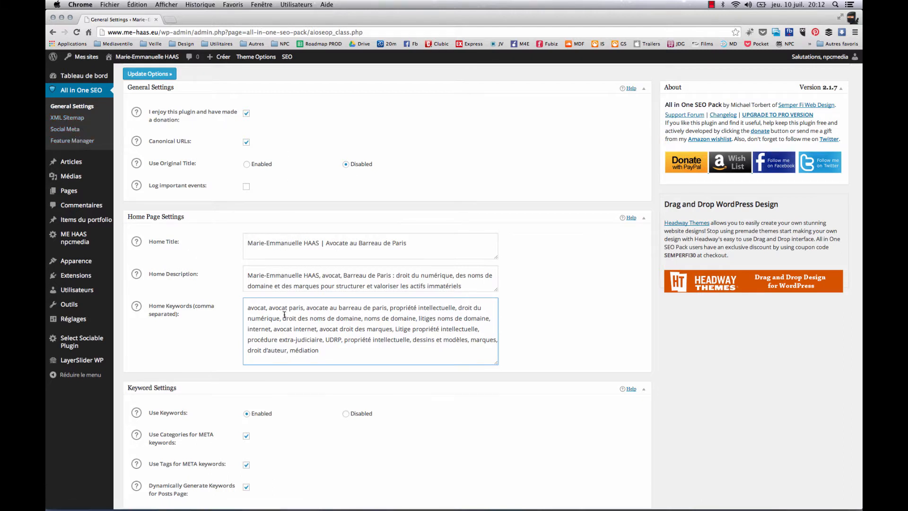
Review the remaining SEO settings, from the keyword and title formats down to the advanced settings
{"action": "scroll", "coordinate": [470, 260], "scroll_direction": "down", "scroll_amount": 5}
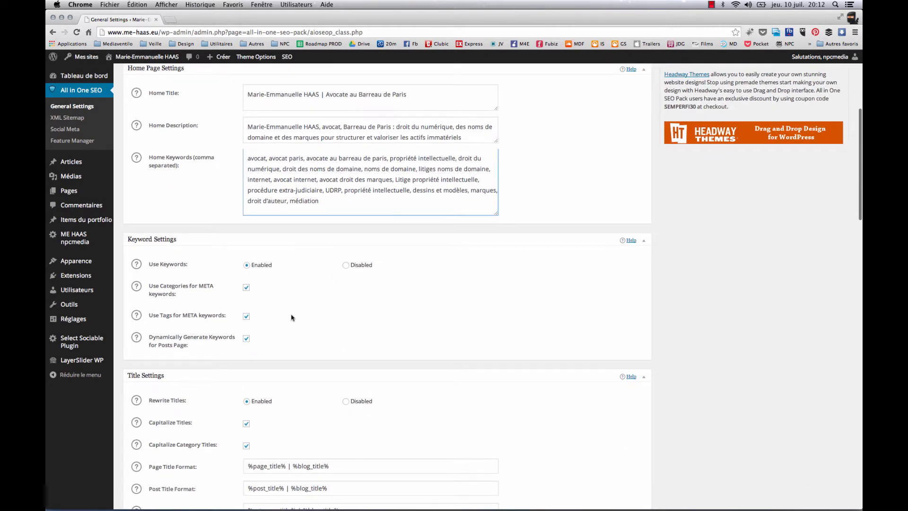
{"action": "scroll", "coordinate": [335, 351], "scroll_direction": "down", "scroll_amount": 3}
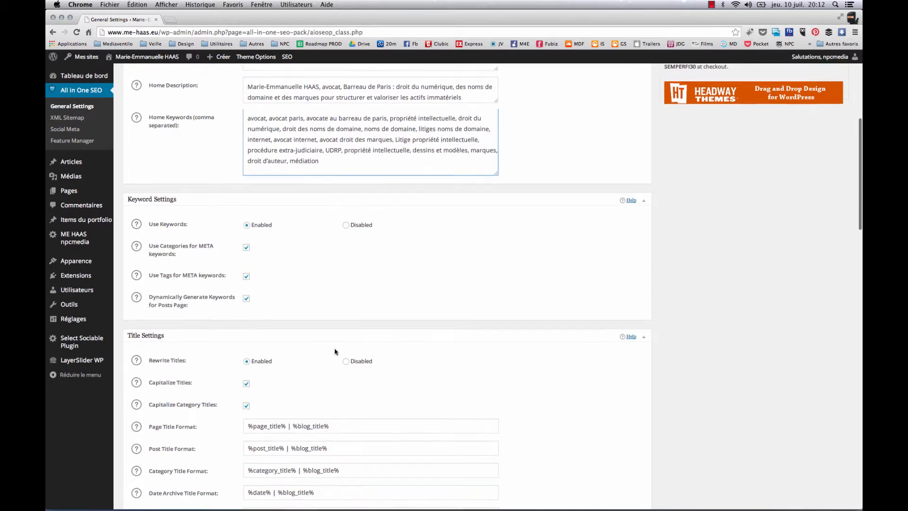
{"action": "scroll", "coordinate": [335, 351], "scroll_direction": "down", "scroll_amount": 6}
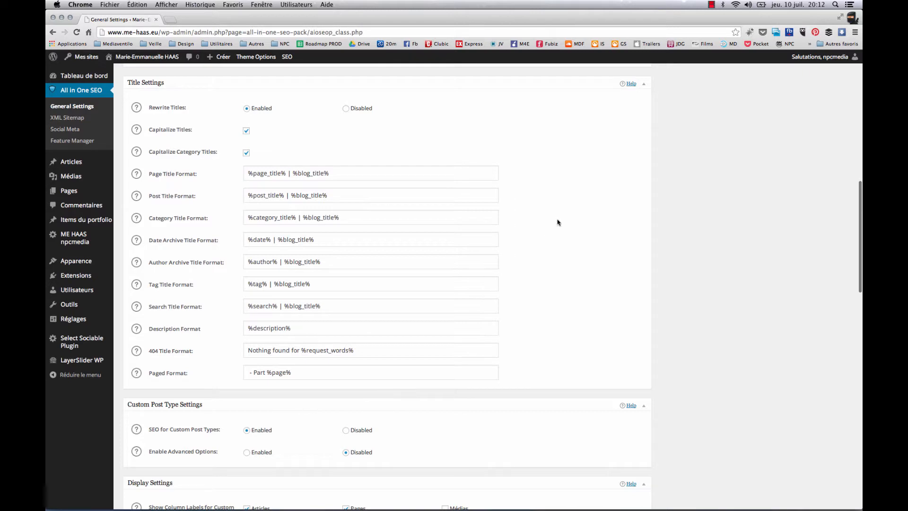
{"action": "scroll", "coordinate": [558, 222], "scroll_direction": "down", "scroll_amount": 11}
{"action": "scroll", "coordinate": [557, 222], "scroll_direction": "down", "scroll_amount": 12}
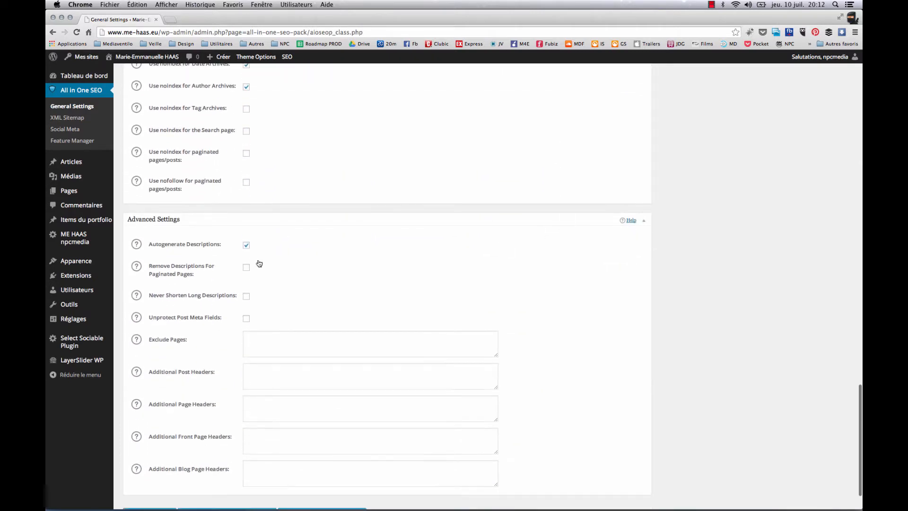
{"action": "scroll", "coordinate": [187, 386], "scroll_direction": "down", "scroll_amount": 2}
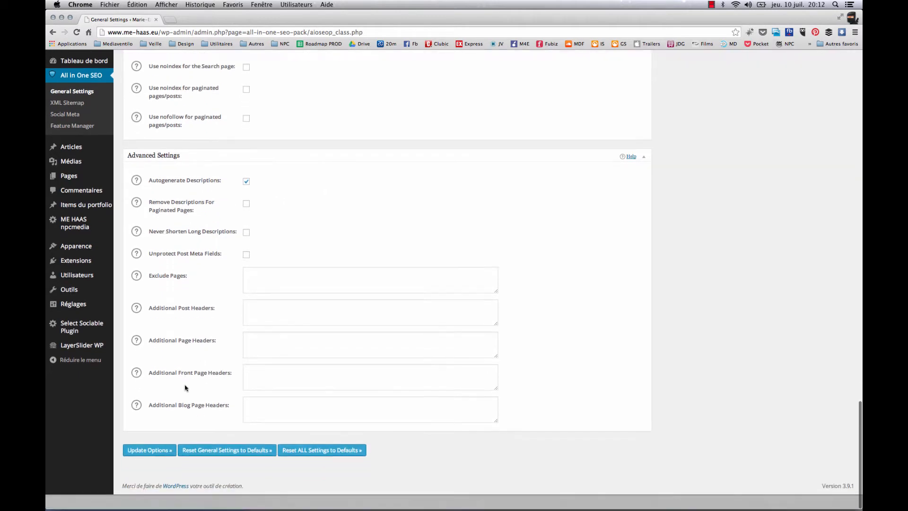
{"action": "scroll", "coordinate": [205, 314], "scroll_direction": "up", "scroll_amount": 14}
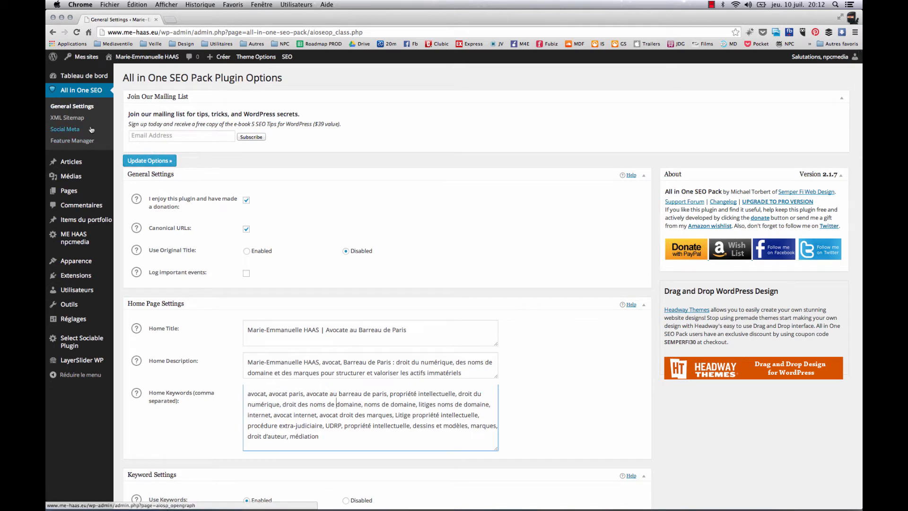
Open the list of all the site's articles
{"action": "mouse_move", "coordinate": [64, 161]}
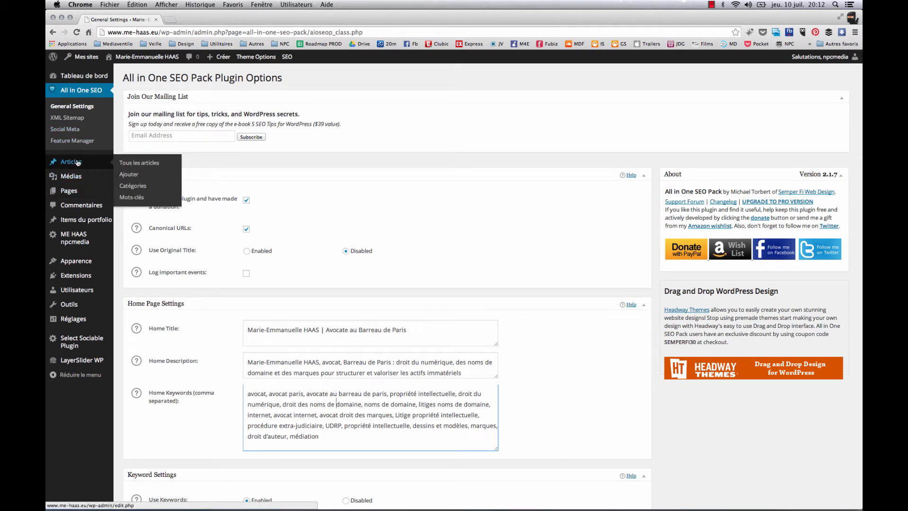
{"action": "left_click", "coordinate": [78, 163]}
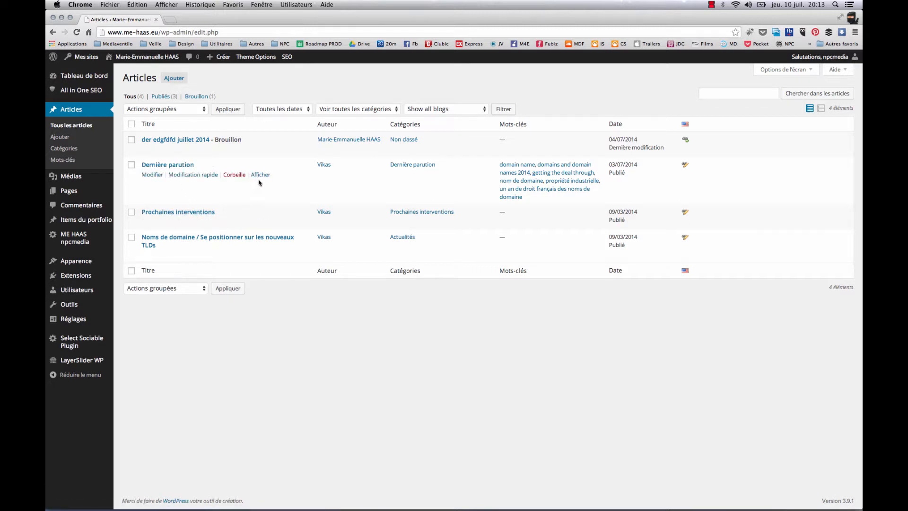
Open the media library and look through its uploaded images and PDF files
{"action": "mouse_move", "coordinate": [75, 177]}
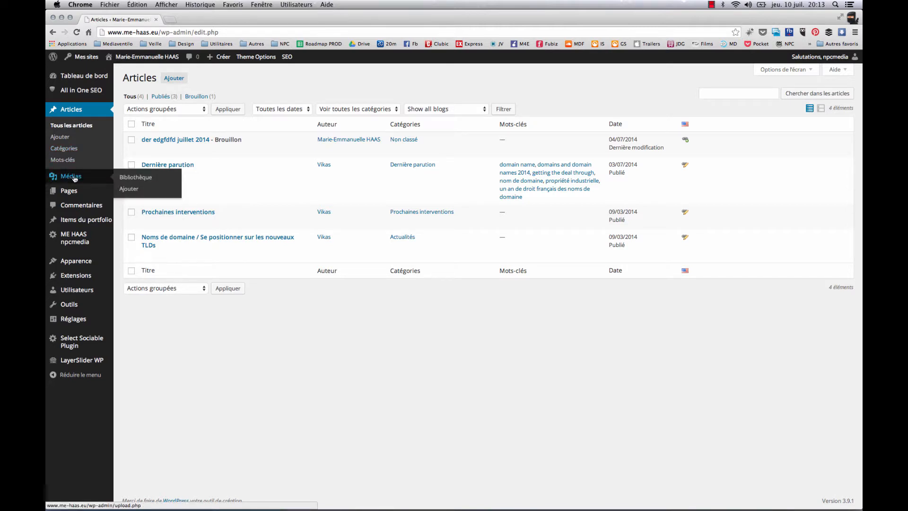
{"action": "left_click", "coordinate": [74, 178]}
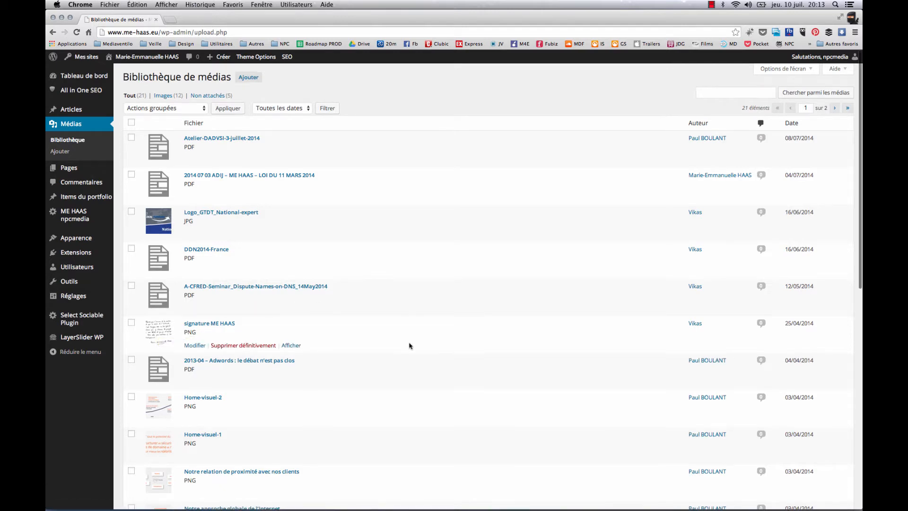
{"action": "scroll", "coordinate": [409, 345], "scroll_direction": "down", "scroll_amount": 5}
{"action": "scroll", "coordinate": [410, 345], "scroll_direction": "down", "scroll_amount": 4}
{"action": "scroll", "coordinate": [409, 345], "scroll_direction": "up", "scroll_amount": 12}
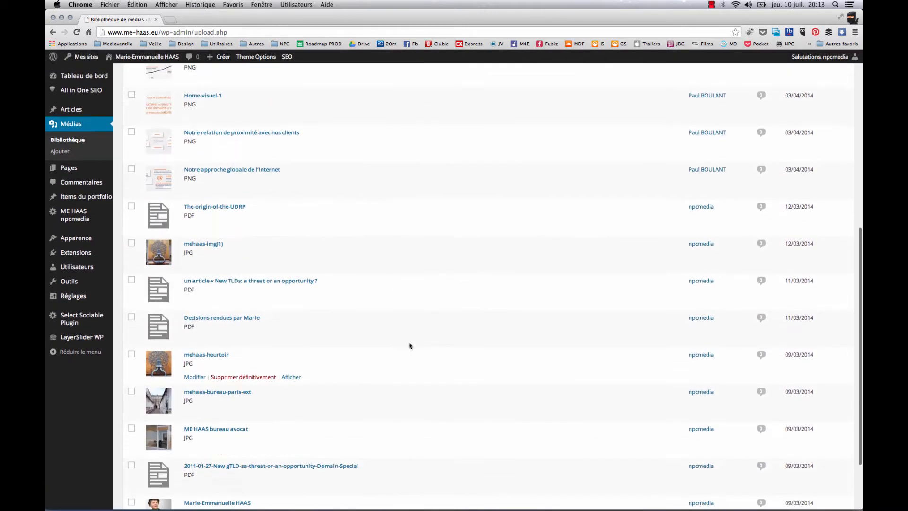
{"action": "scroll", "coordinate": [409, 346], "scroll_direction": "down", "scroll_amount": 1}
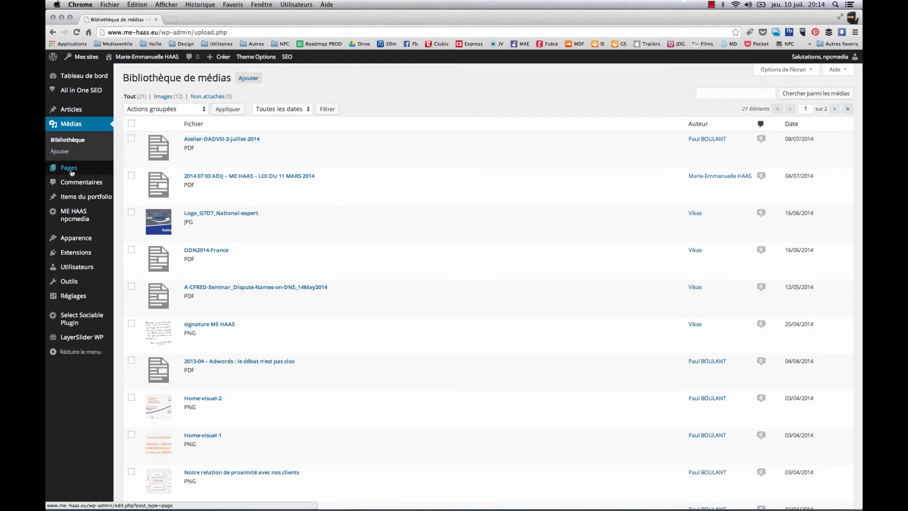
Open the list of pages, and view the live site's "publications & conférences" page in a separate browser tab
{"action": "mouse_move", "coordinate": [75, 172]}
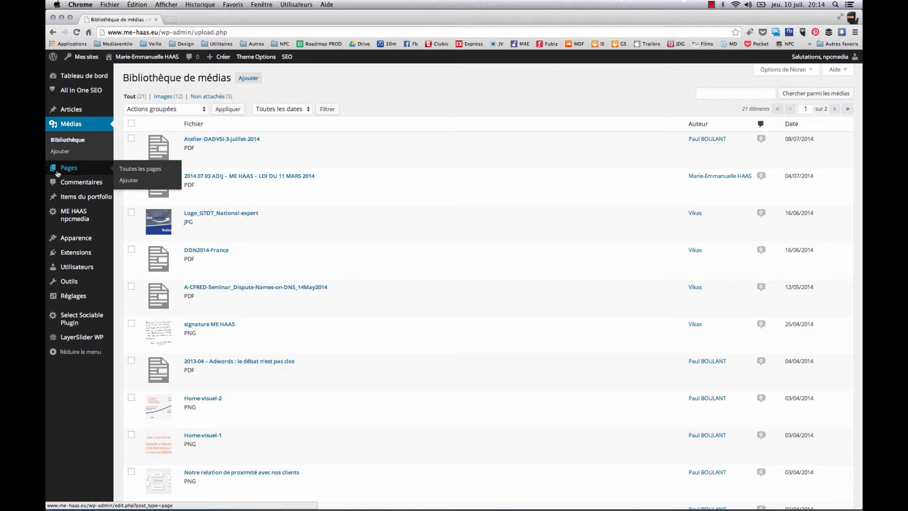
{"action": "left_click", "coordinate": [70, 169]}
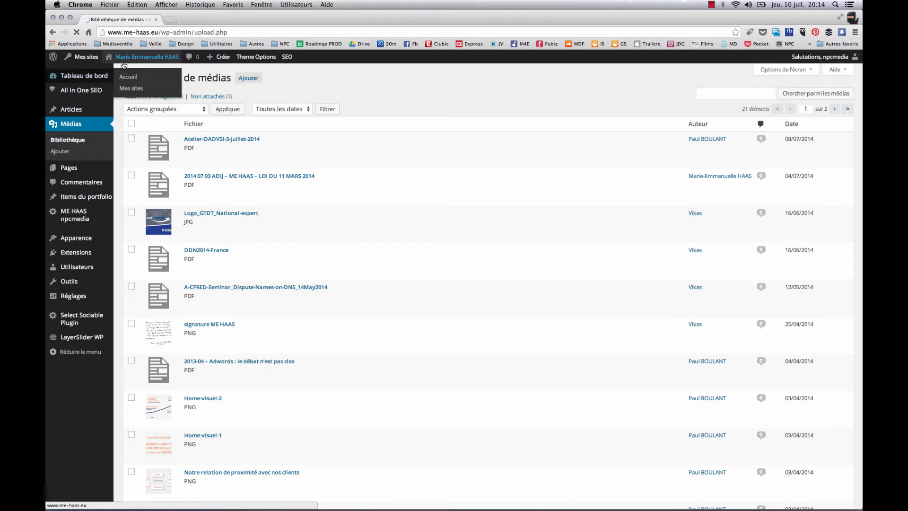
{"action": "left_click", "coordinate": [130, 71]}
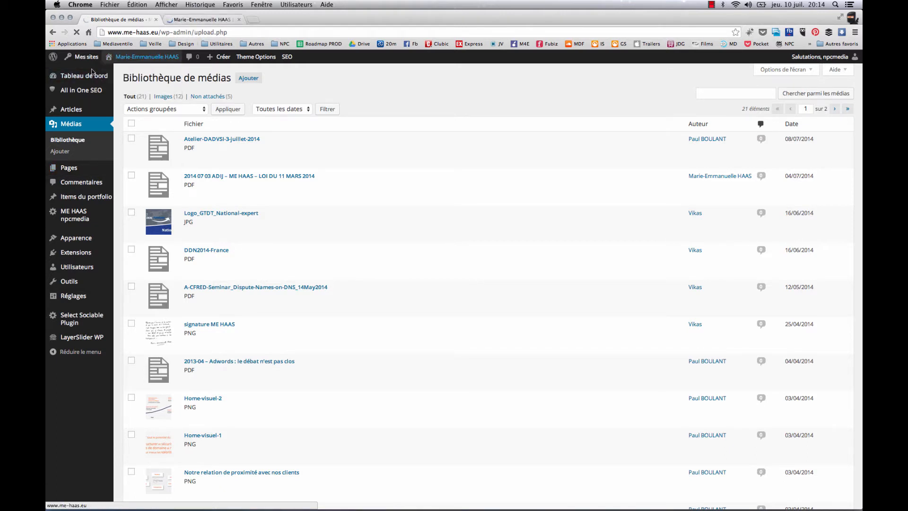
{"action": "left_click", "coordinate": [203, 19]}
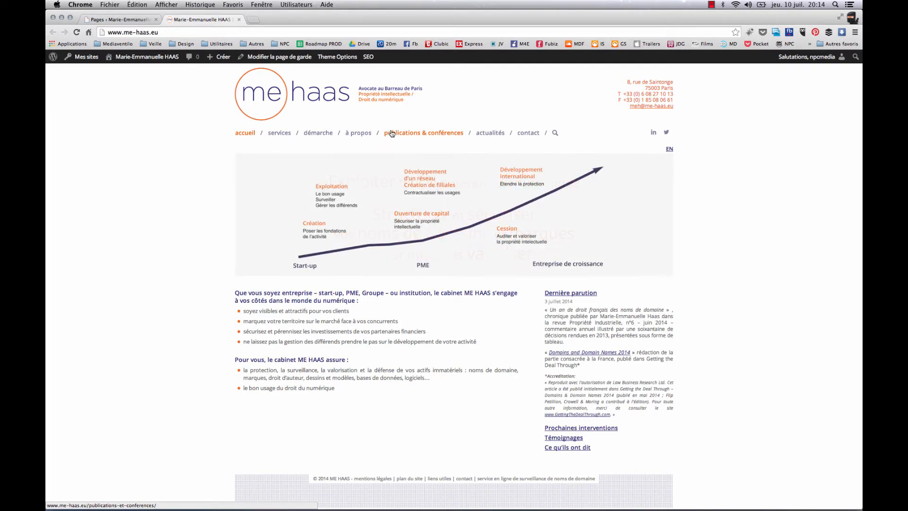
{"action": "left_click", "coordinate": [392, 134]}
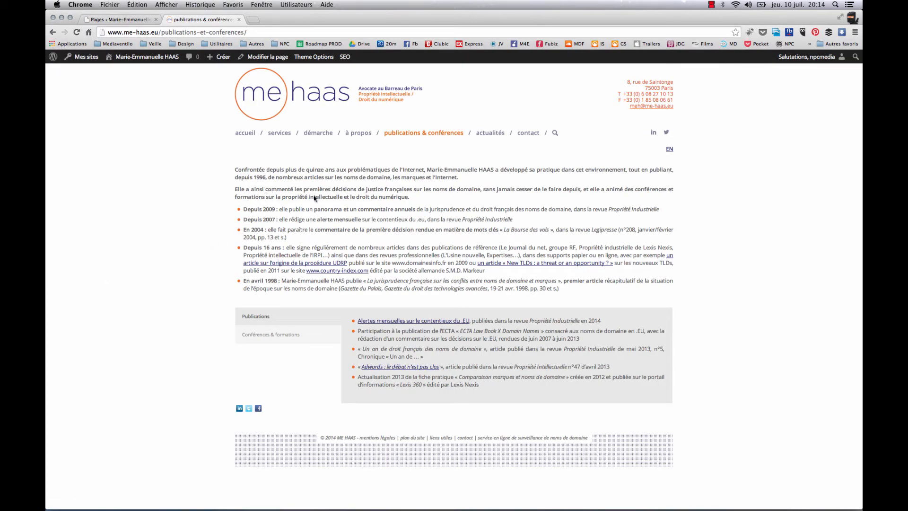
Return to the admin list of pages and open the "publications & conférences" page for editing
{"action": "left_click", "coordinate": [121, 19]}
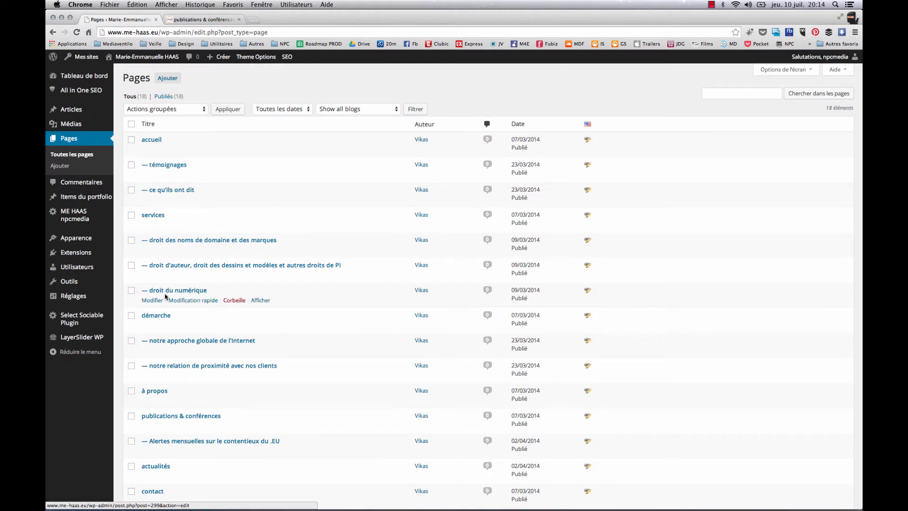
{"action": "scroll", "coordinate": [166, 352], "scroll_direction": "down", "scroll_amount": 1}
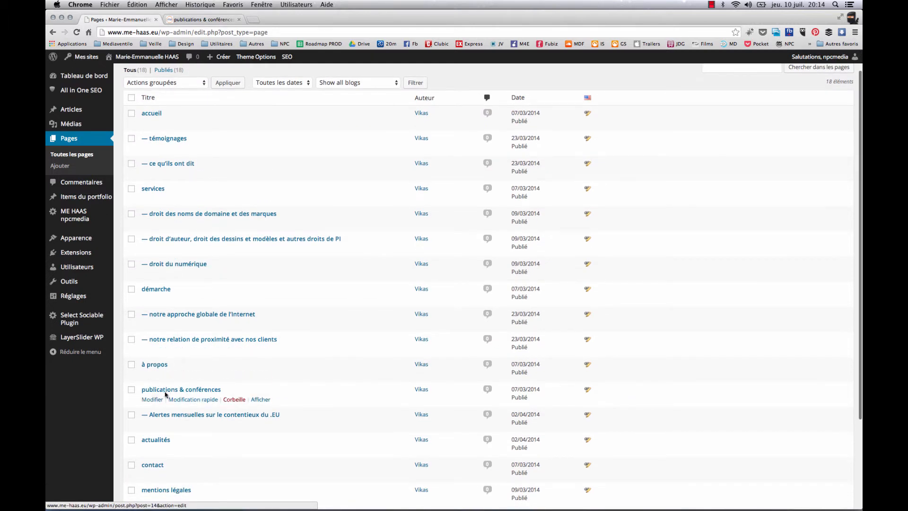
{"action": "left_click", "coordinate": [154, 399]}
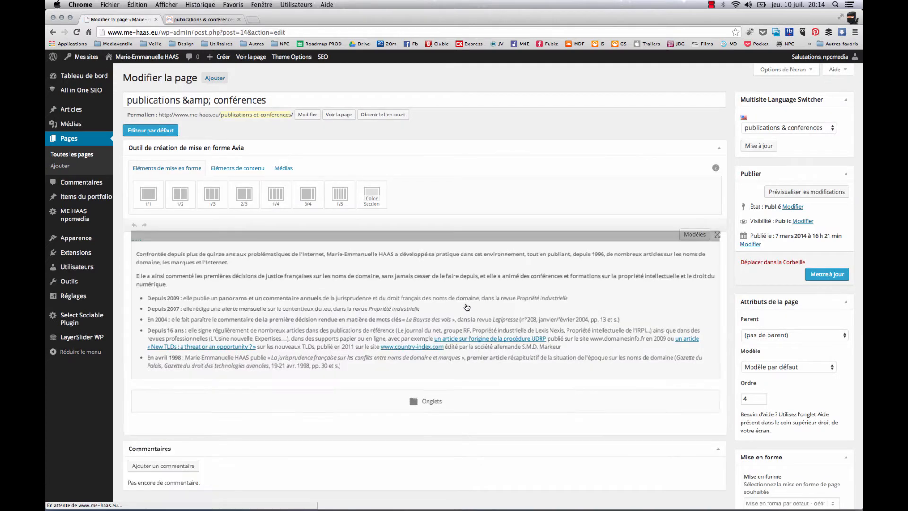
Inspect the HTML source of the page's introductory text block, and close the block without saving
{"action": "left_click", "coordinate": [360, 309]}
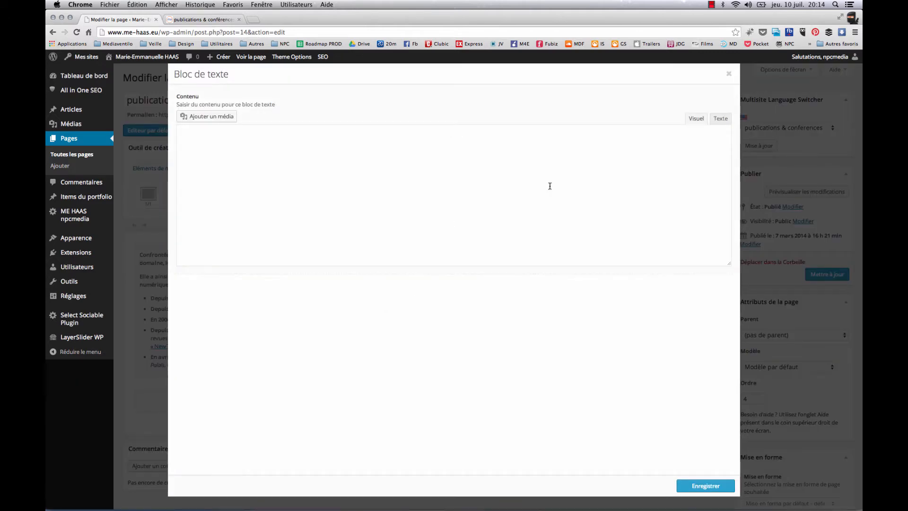
{"action": "left_click", "coordinate": [721, 119]}
{"action": "double_click", "coordinate": [427, 189]}
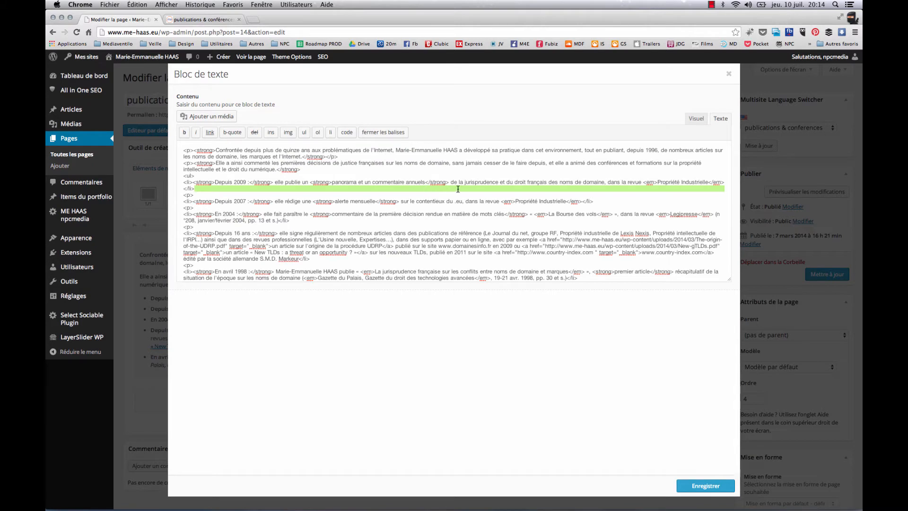
{"action": "left_click", "coordinate": [460, 188]}
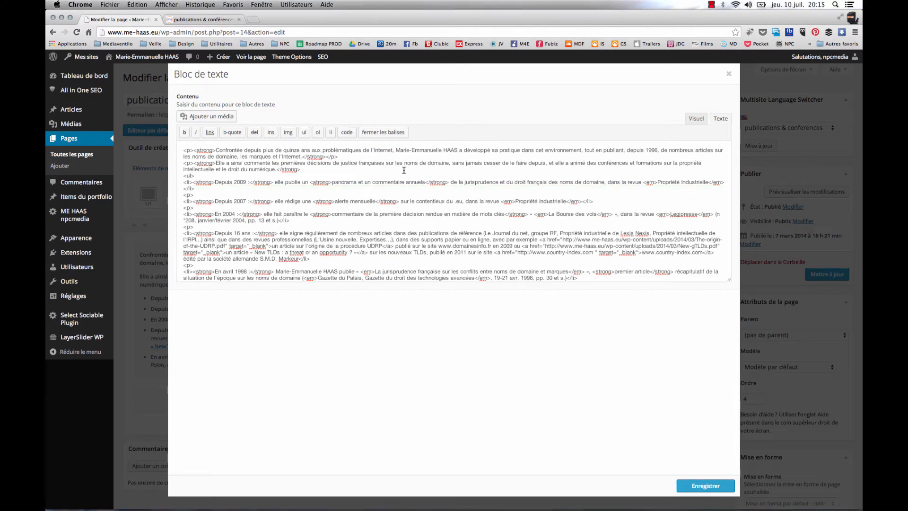
{"action": "left_click", "coordinate": [125, 178]}
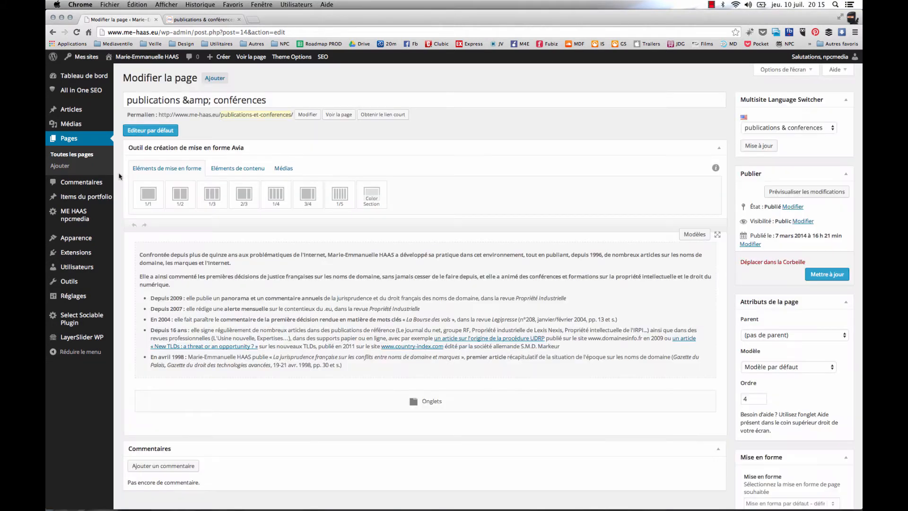
Open the list of comments and check it for comments awaiting moderation
{"action": "left_click", "coordinate": [84, 189]}
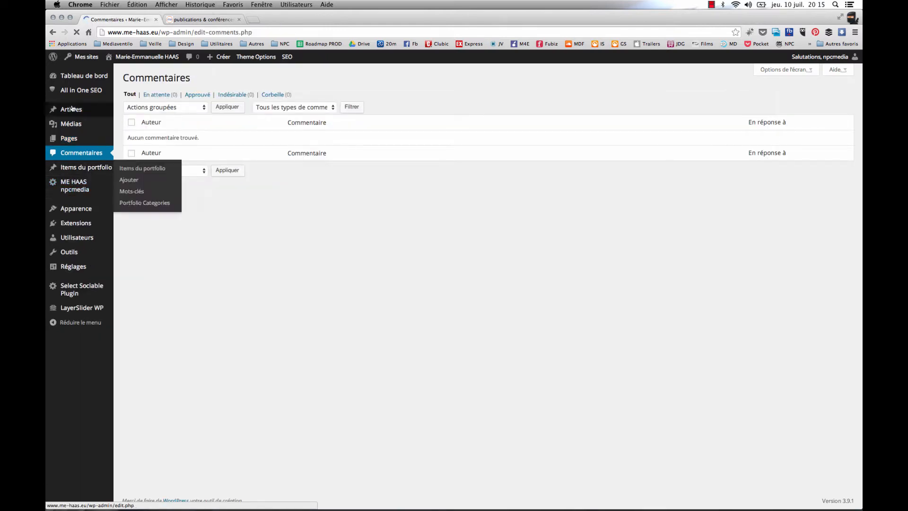
{"action": "mouse_move", "coordinate": [74, 110]}
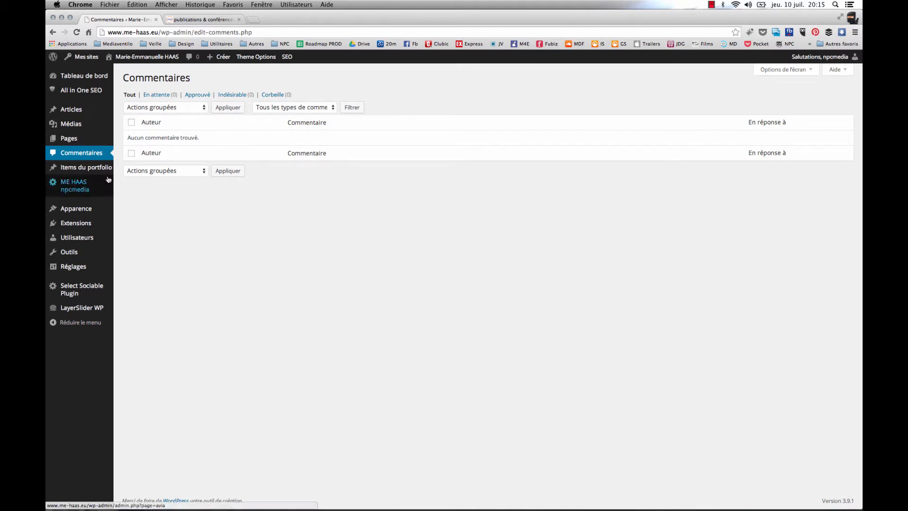
{"action": "mouse_move", "coordinate": [93, 171]}
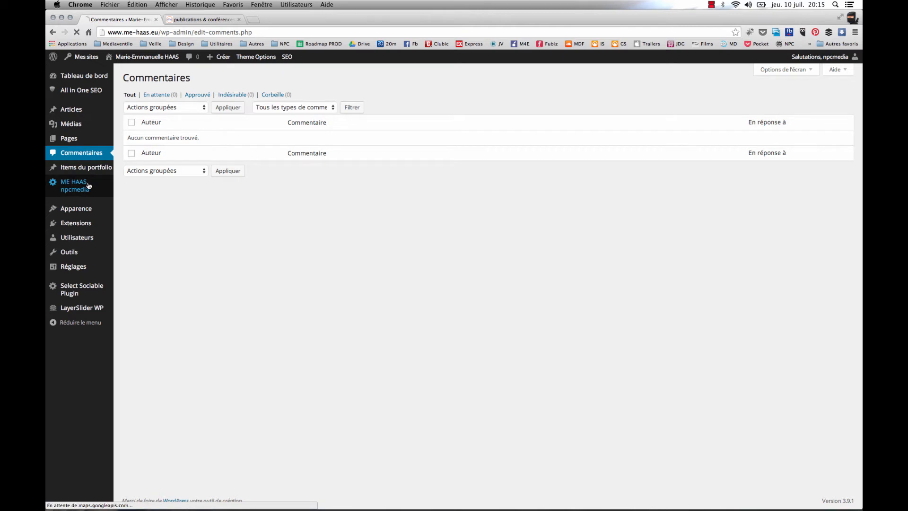
Open the ME HAAS npcmedia theme options and look through the front page, logo, favicon and Google Analytics tracking code settings
{"action": "left_click", "coordinate": [88, 188]}
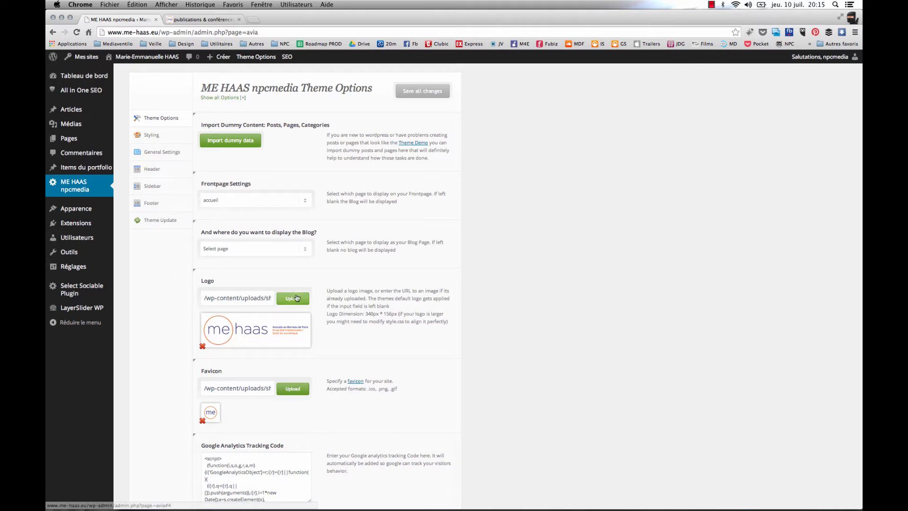
{"action": "scroll", "coordinate": [345, 264], "scroll_direction": "down", "scroll_amount": 3}
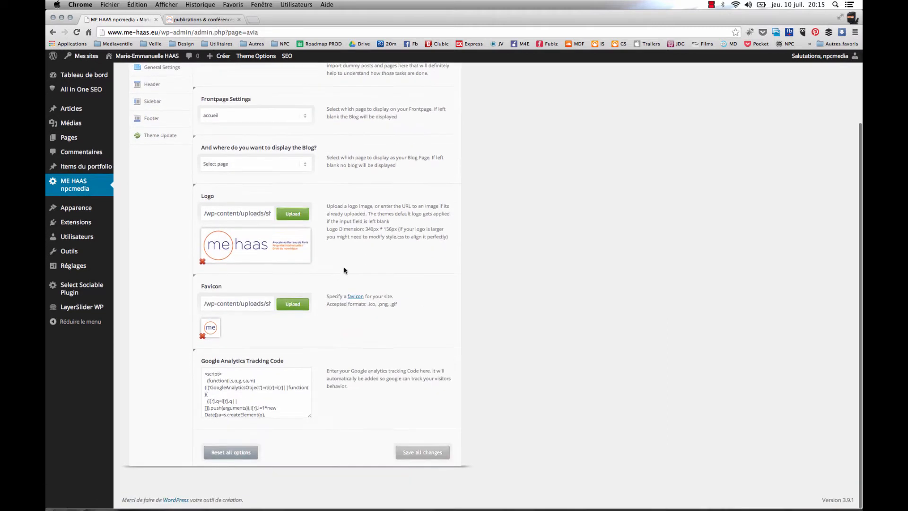
{"action": "left_click", "coordinate": [239, 383]}
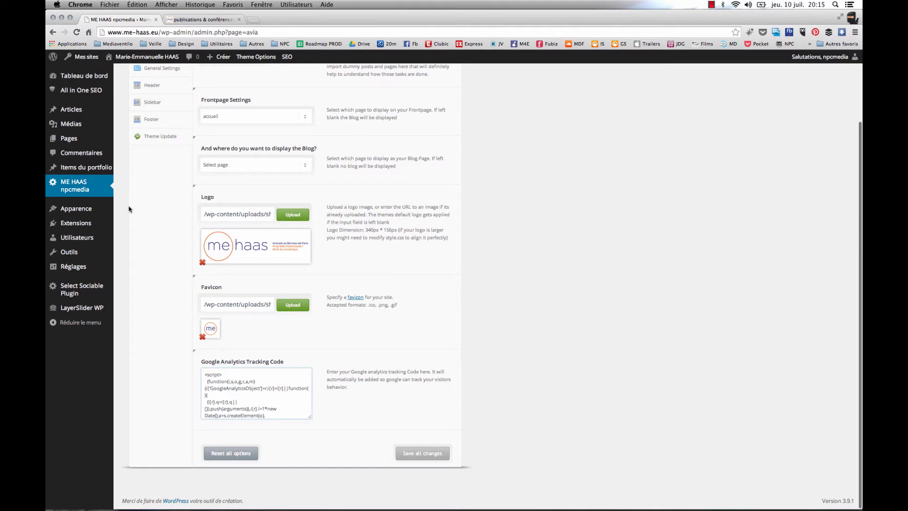
{"action": "scroll", "coordinate": [177, 285], "scroll_direction": "up", "scroll_amount": 3}
{"action": "mouse_move", "coordinate": [80, 216]}
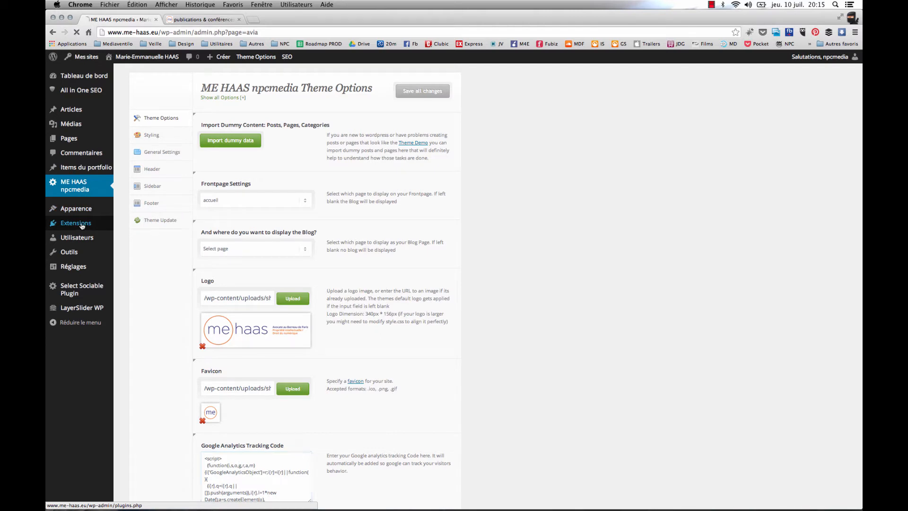
View the list of installed extensions, followed by the list of user accounts and their roles
{"action": "left_click", "coordinate": [84, 226]}
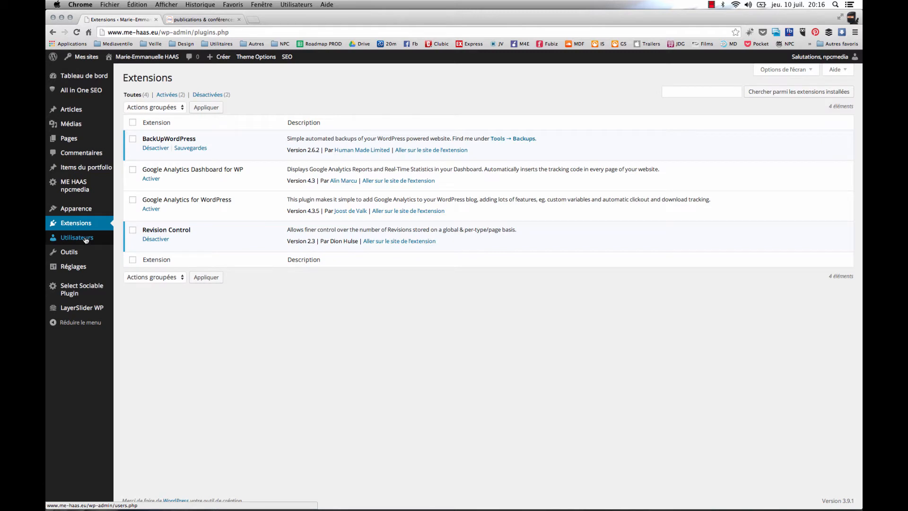
{"action": "left_click", "coordinate": [85, 238]}
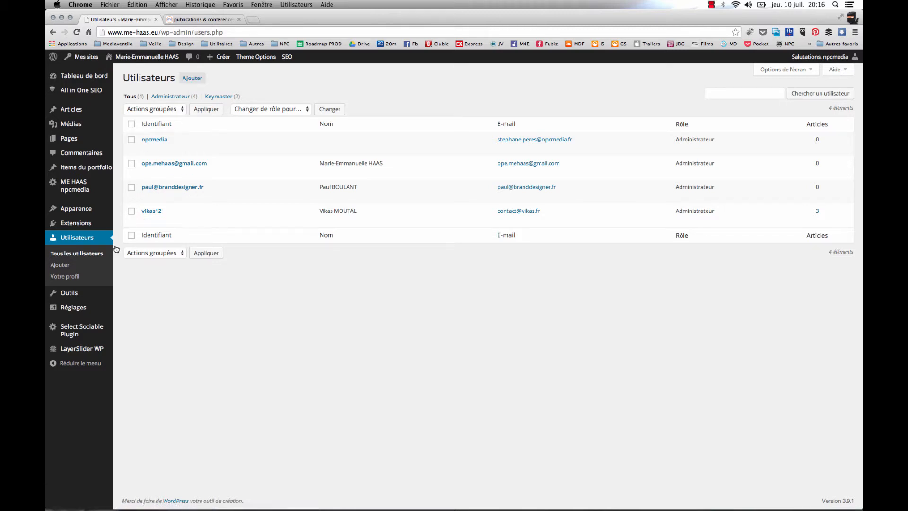
{"action": "mouse_move", "coordinate": [75, 297]}
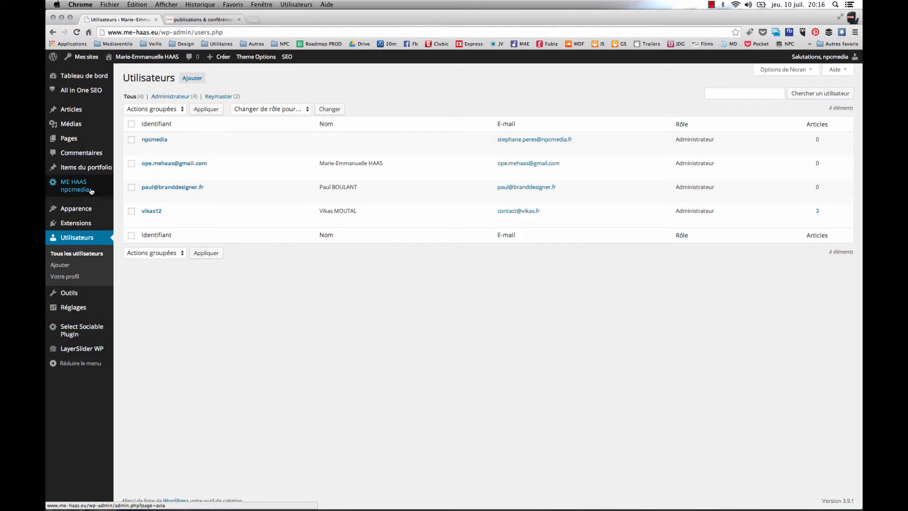
{"action": "mouse_move", "coordinate": [84, 351]}
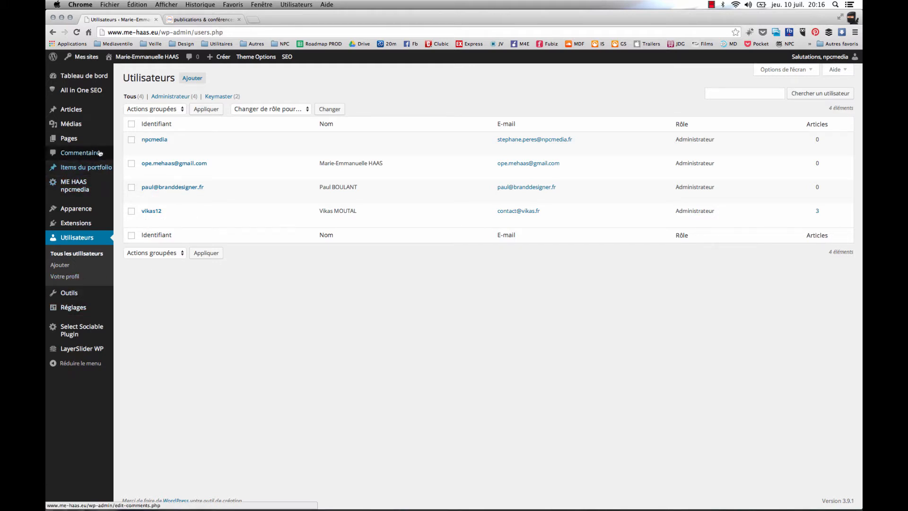
{"action": "mouse_move", "coordinate": [85, 110]}
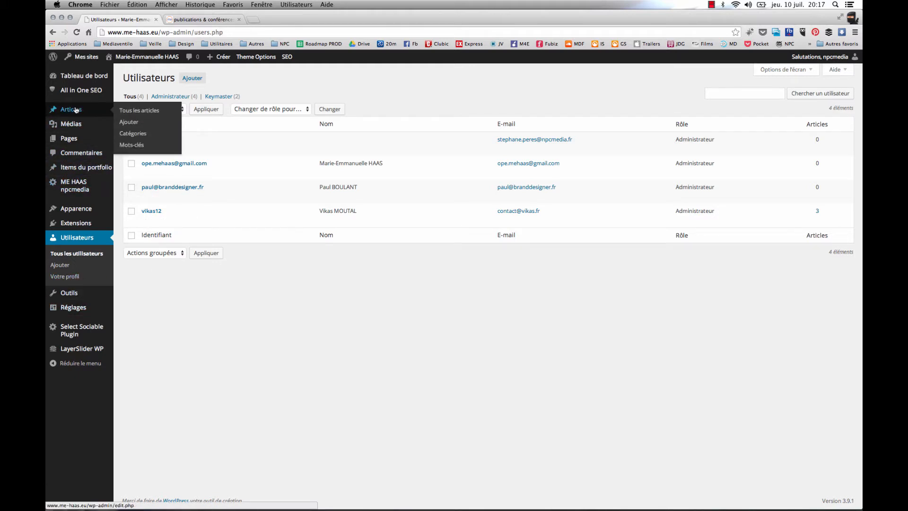
In the articles list, check the status choices in the quick edit of the draft "der edgfdfd juillet 2014", and cancel without changes
{"action": "left_click", "coordinate": [76, 110]}
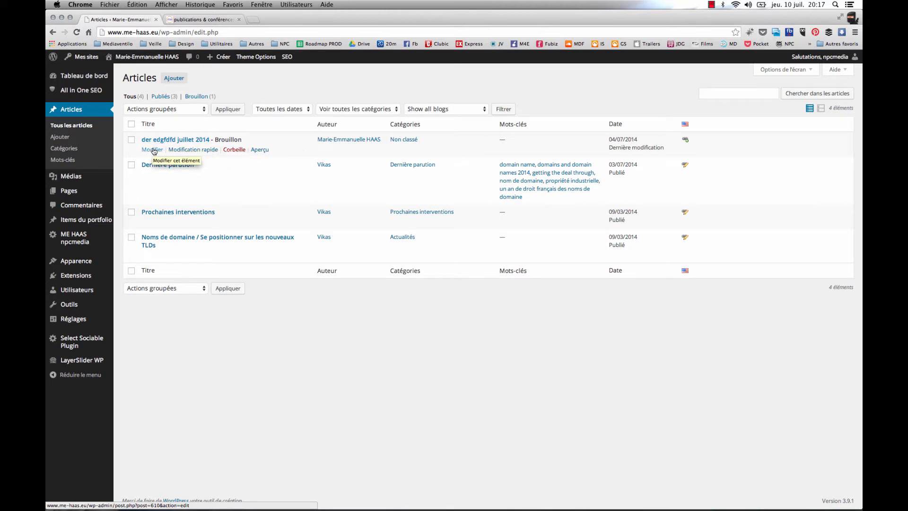
{"action": "left_click", "coordinate": [187, 150]}
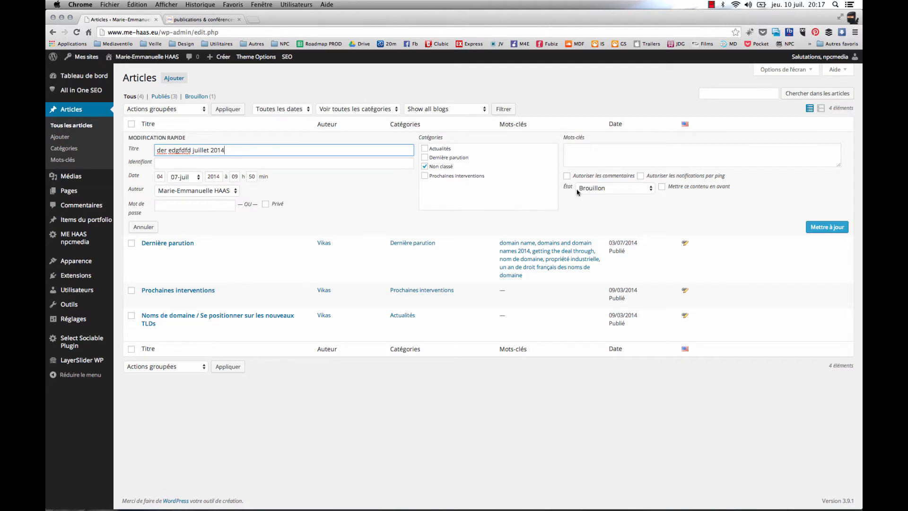
{"action": "left_click", "coordinate": [602, 189]}
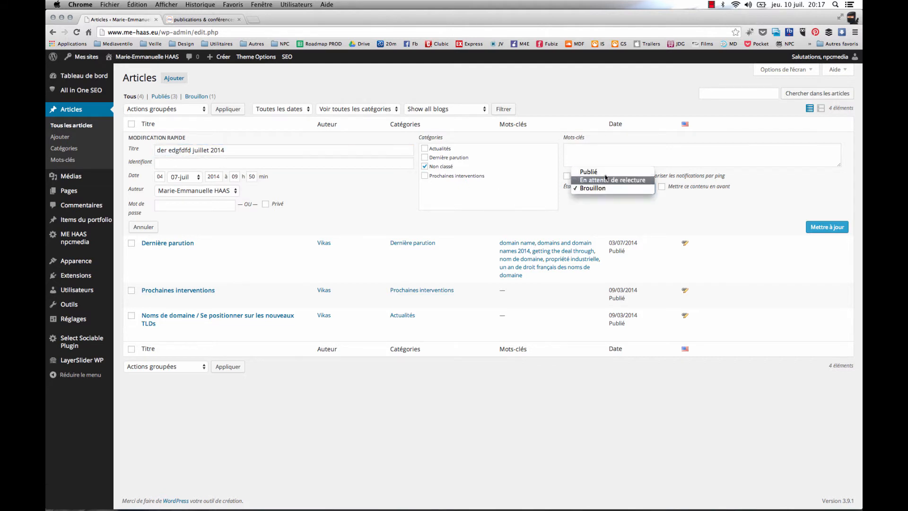
{"action": "left_click", "coordinate": [606, 211]}
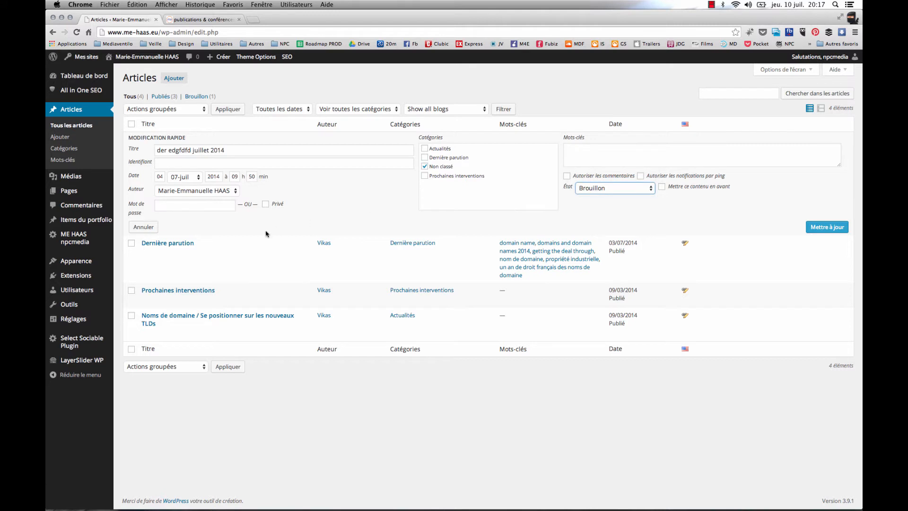
{"action": "left_click", "coordinate": [143, 227]}
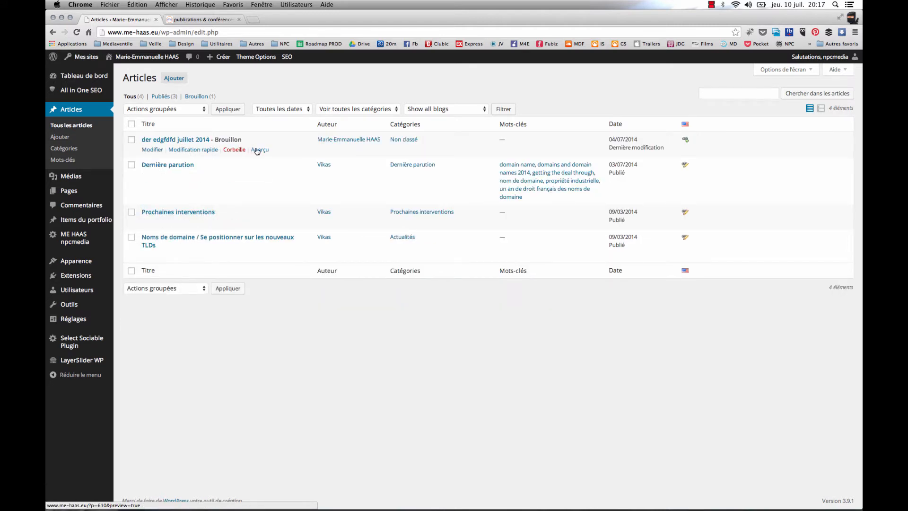
Trash the draft "der edgfdfd juillet 2014", delete it permanently from the trash, and return to the list of all articles
{"action": "left_click", "coordinate": [237, 151]}
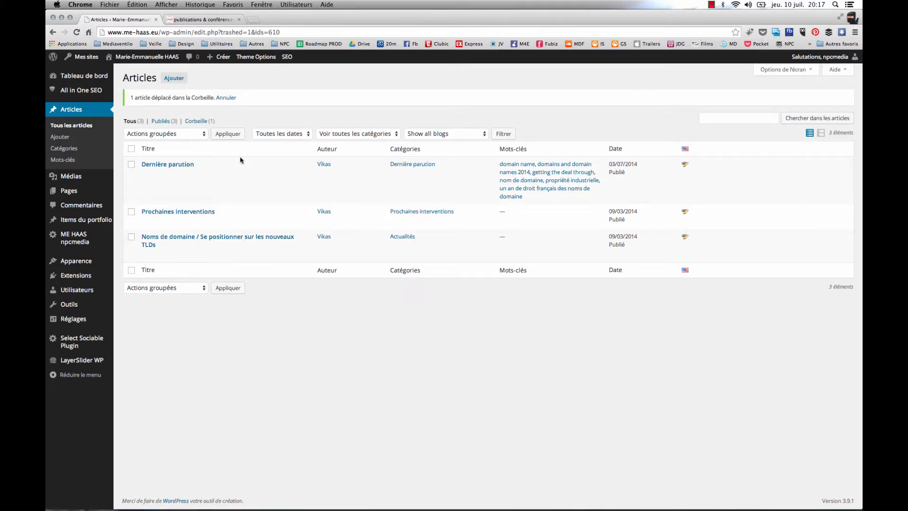
{"action": "left_click", "coordinate": [202, 122]}
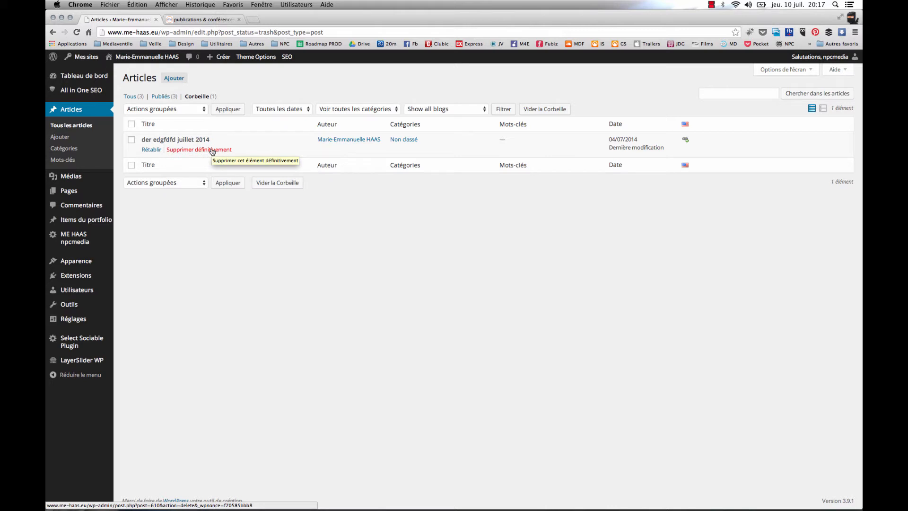
{"action": "left_click", "coordinate": [212, 150]}
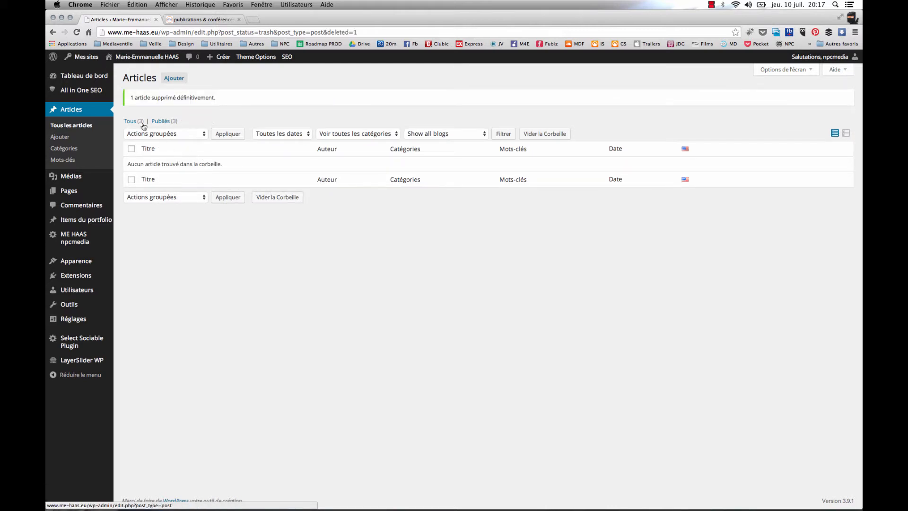
{"action": "left_click", "coordinate": [140, 122]}
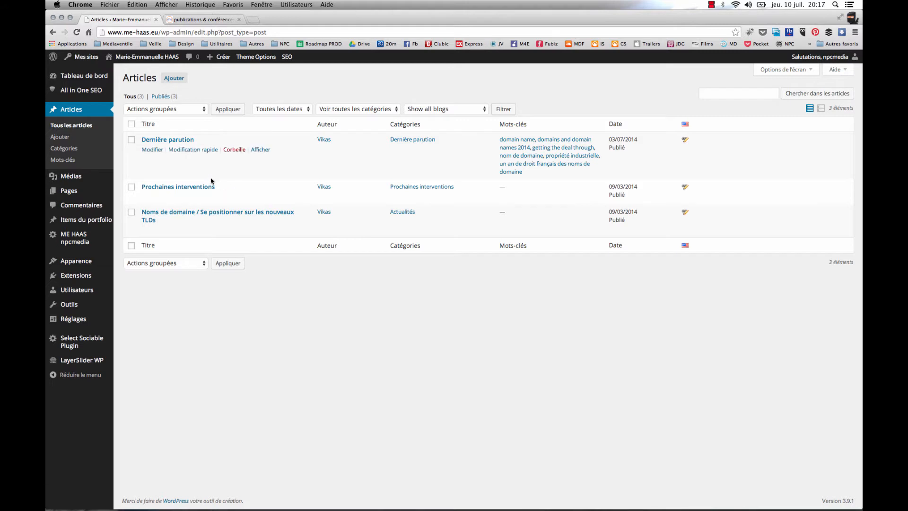
Open the article "Dernière parution" for editing and make the opening title « Un an de droit français des noms de domaine » bold
{"action": "left_click", "coordinate": [153, 151]}
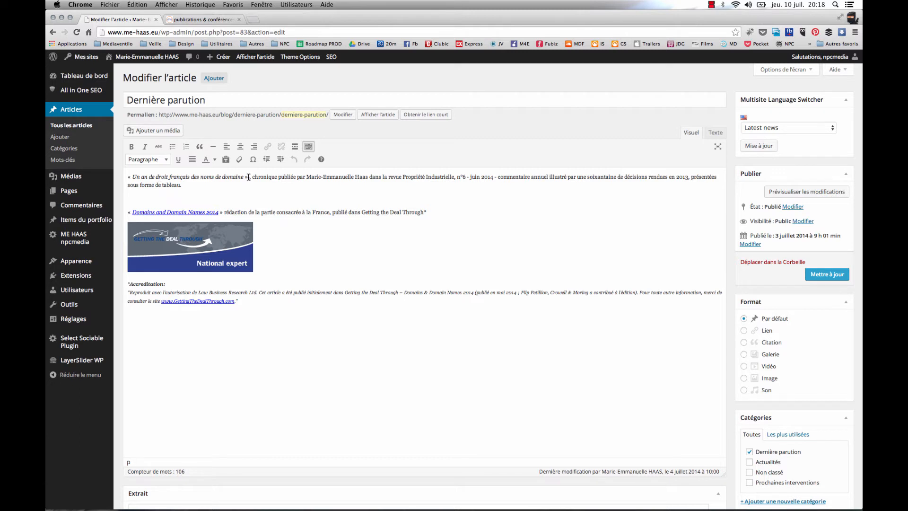
{"action": "left_click_drag", "start_coordinate": [250, 177], "coordinate": [122, 176]}
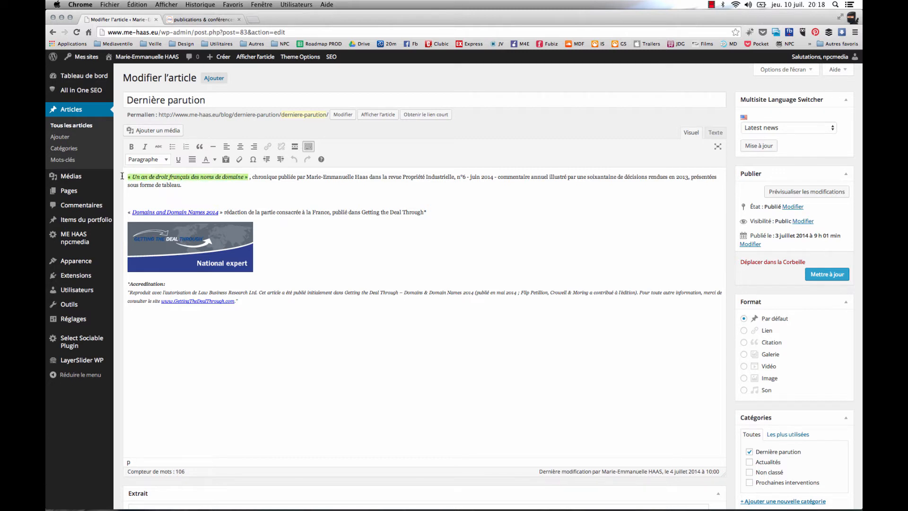
{"action": "left_click", "coordinate": [132, 147]}
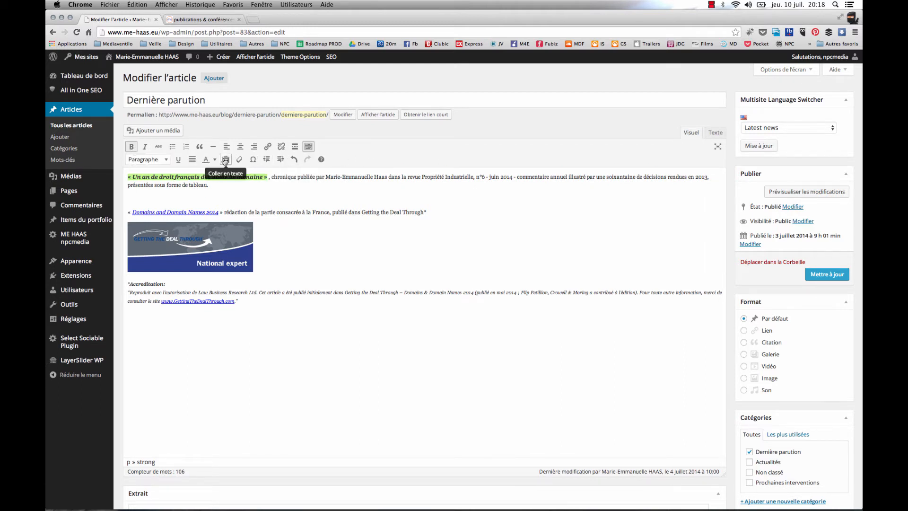
Hide and show the editor's second row of formatting tools several times, leaving it displayed
{"action": "left_click", "coordinate": [308, 147]}
{"action": "left_click", "coordinate": [308, 147]}
{"action": "left_click", "coordinate": [308, 147]}
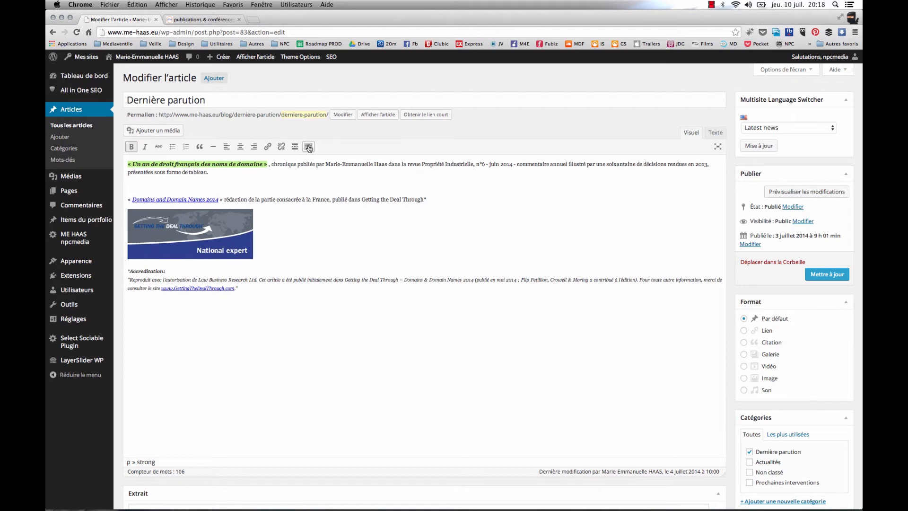
{"action": "left_click", "coordinate": [308, 147]}
{"action": "left_click", "coordinate": [308, 147]}
{"action": "left_click", "coordinate": [308, 147]}
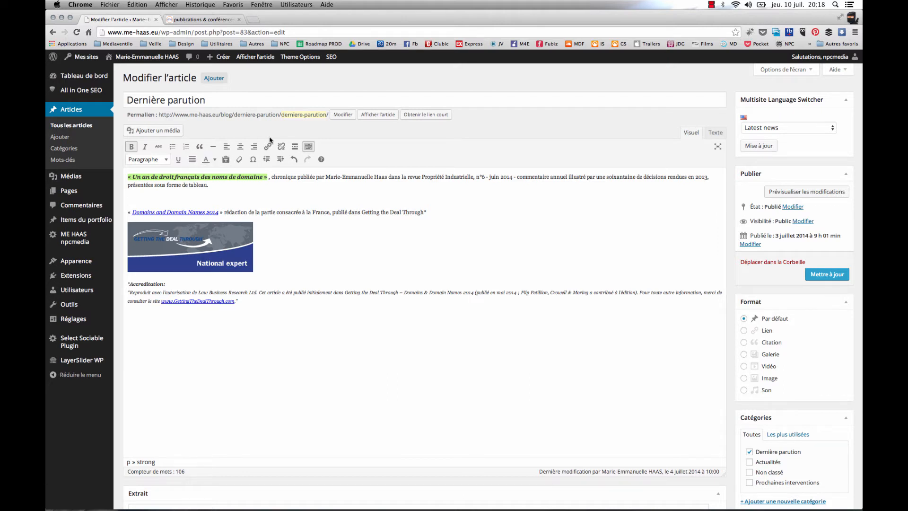
{"action": "left_click", "coordinate": [308, 147]}
{"action": "left_click", "coordinate": [308, 147]}
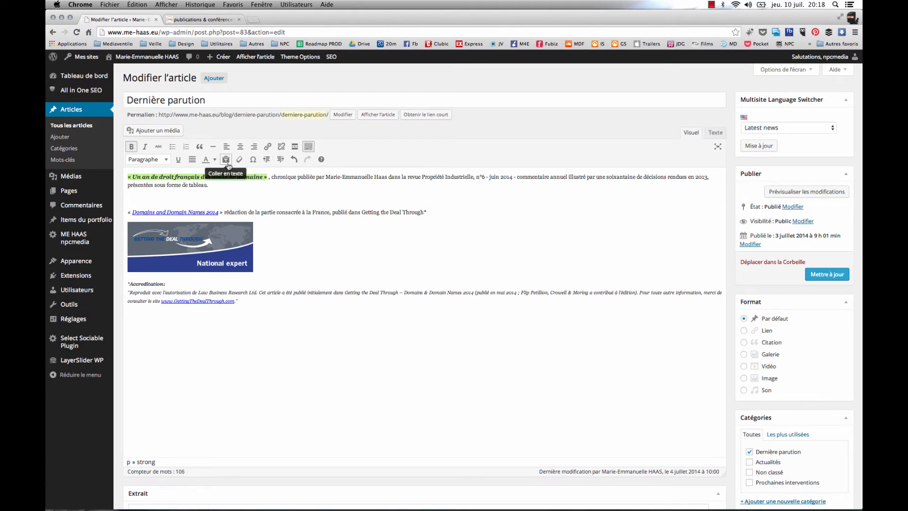
Start inserting a link on the selected title « Un an de droit français des noms de domaine » and set it to open in a new window or tab
{"action": "left_click", "coordinate": [267, 148]}
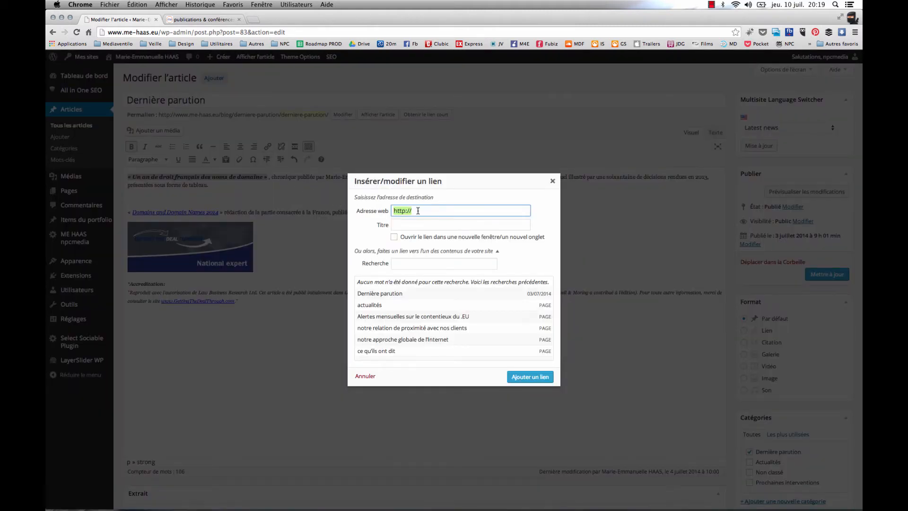
{"action": "left_click", "coordinate": [418, 211]}
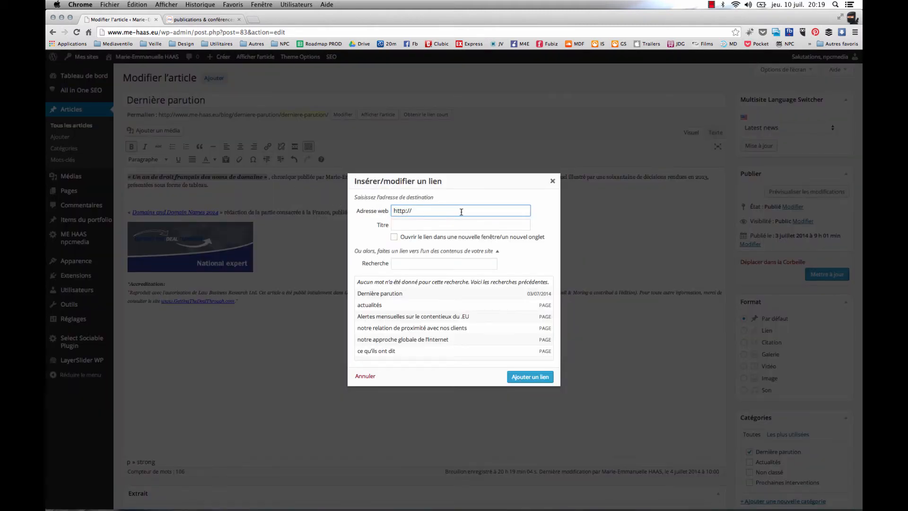
{"action": "left_click", "coordinate": [425, 225]}
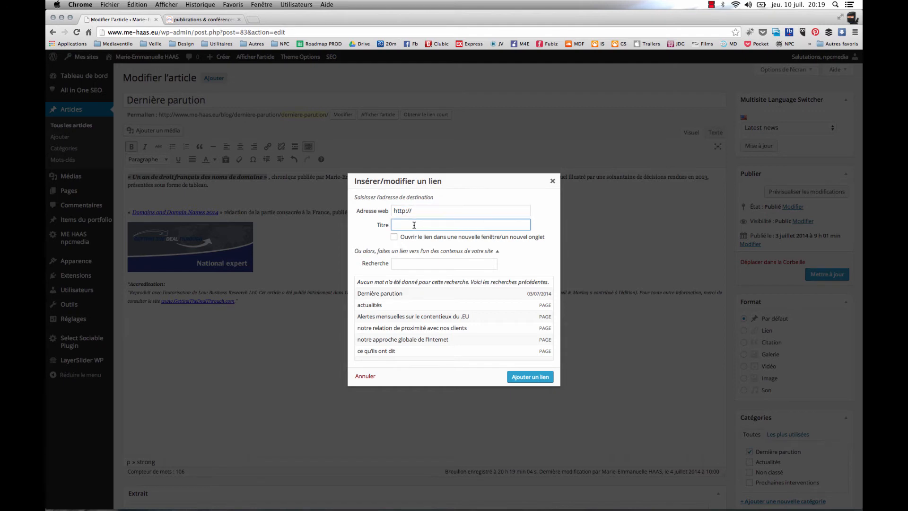
{"action": "left_click", "coordinate": [394, 238]}
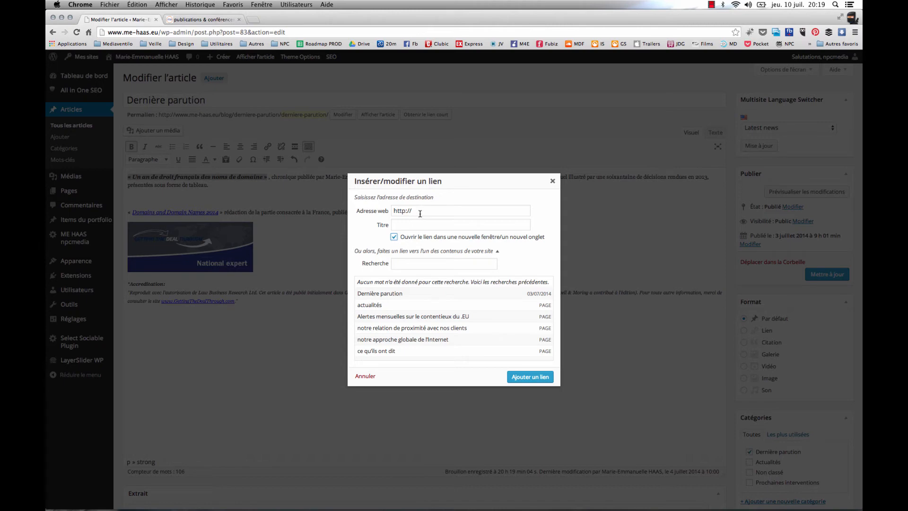
{"action": "left_click", "coordinate": [208, 19]}
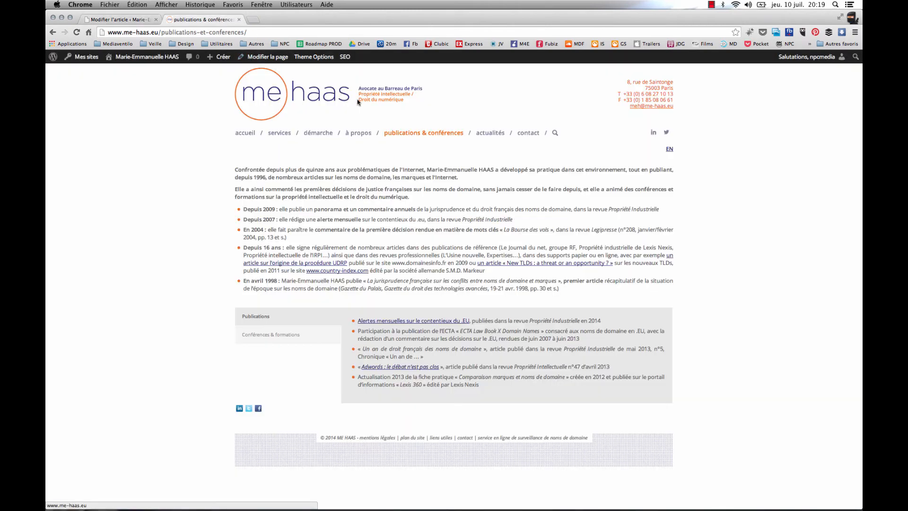
{"action": "left_click", "coordinate": [252, 32]}
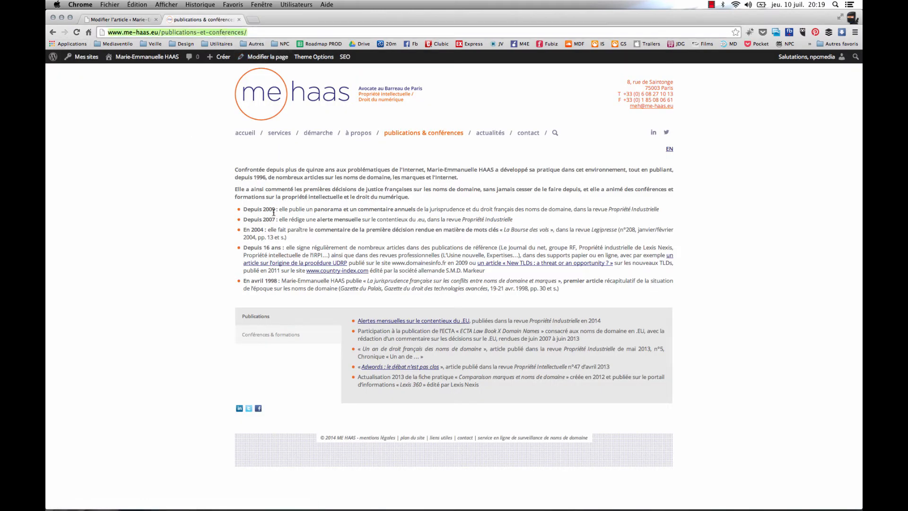
{"action": "left_click", "coordinate": [134, 20]}
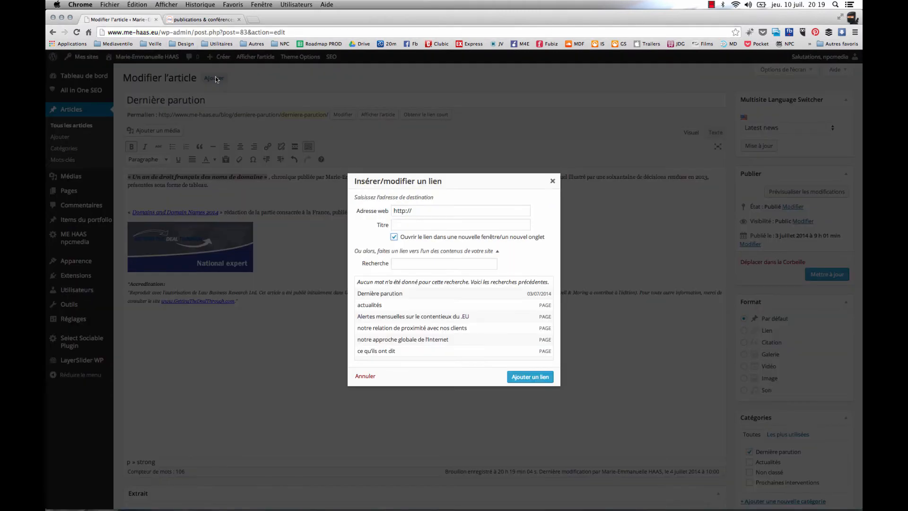
{"action": "left_click", "coordinate": [419, 208]}
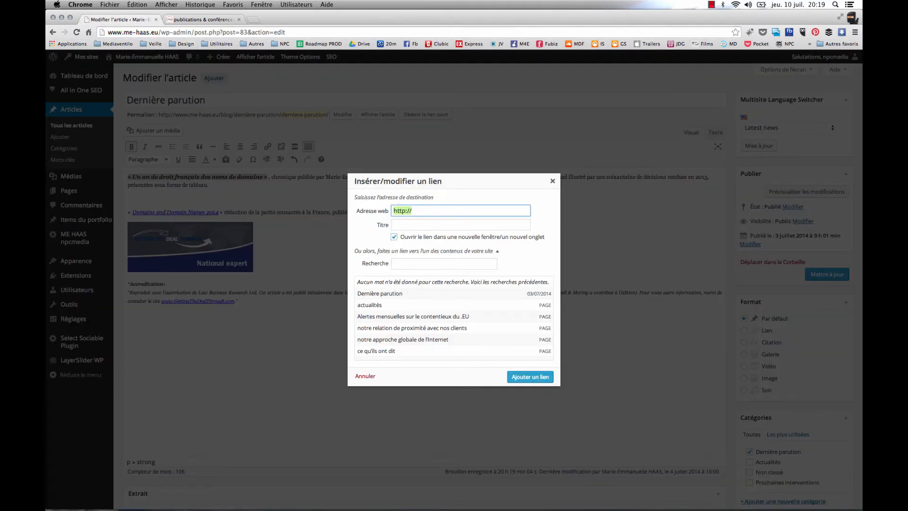
{"action": "key", "text": "super+v"}
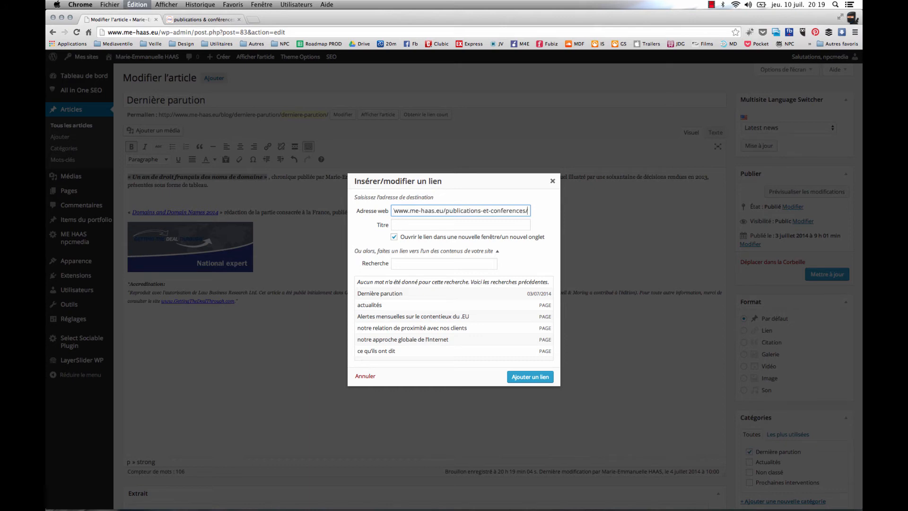
Turn off opening the link in a new tab, abandon the link insertion and undo the bold formatting on the article's opening title
{"action": "left_click", "coordinate": [395, 238]}
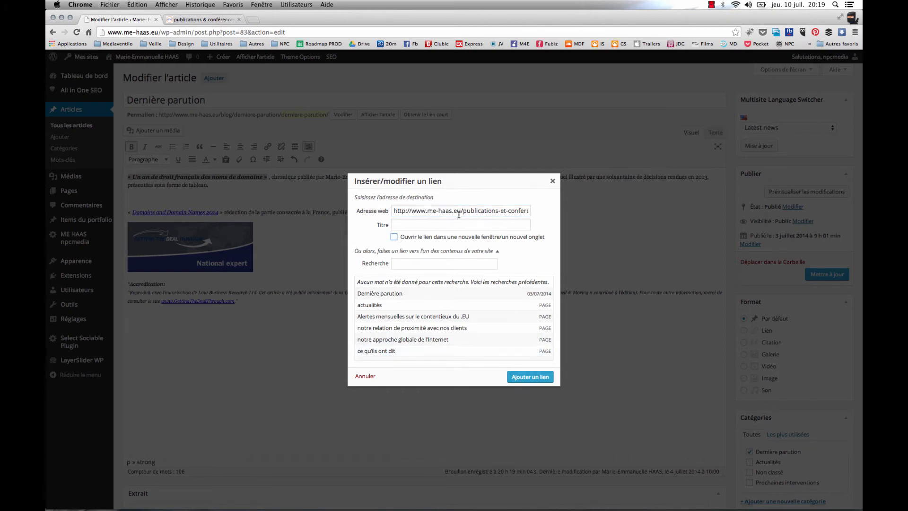
{"action": "left_click_drag", "start_coordinate": [470, 212], "coordinate": [530, 211]}
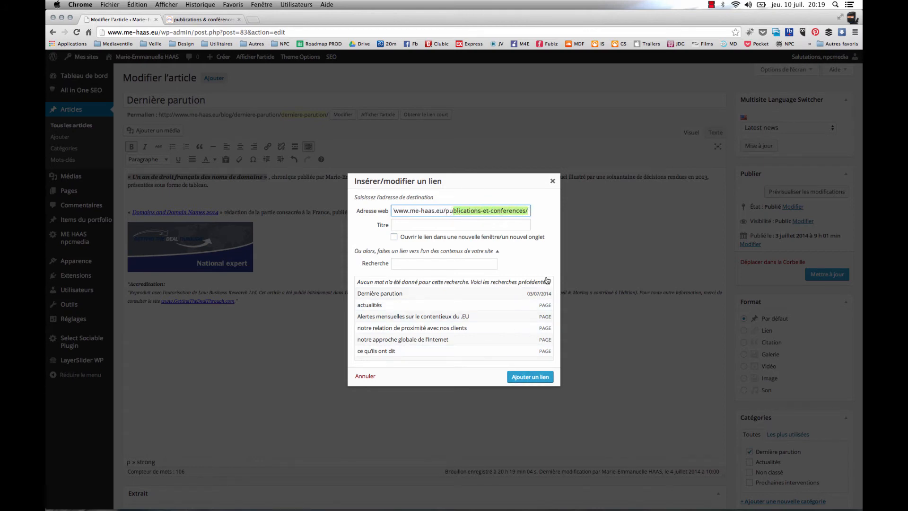
{"action": "left_click", "coordinate": [552, 180]}
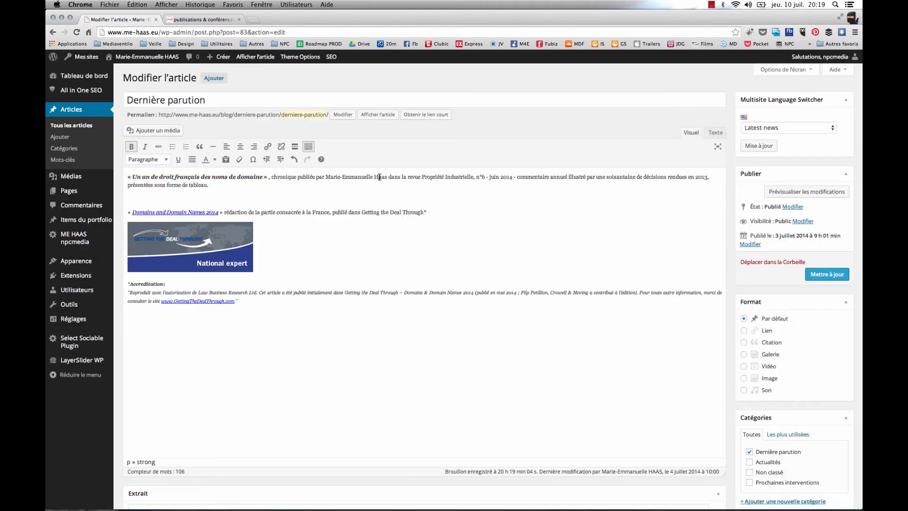
{"action": "left_click", "coordinate": [294, 161]}
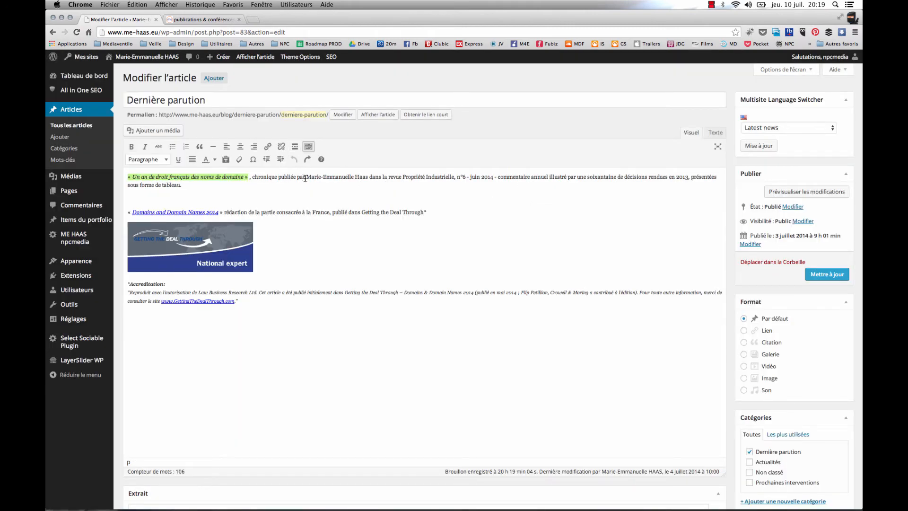
{"action": "left_click", "coordinate": [305, 178]}
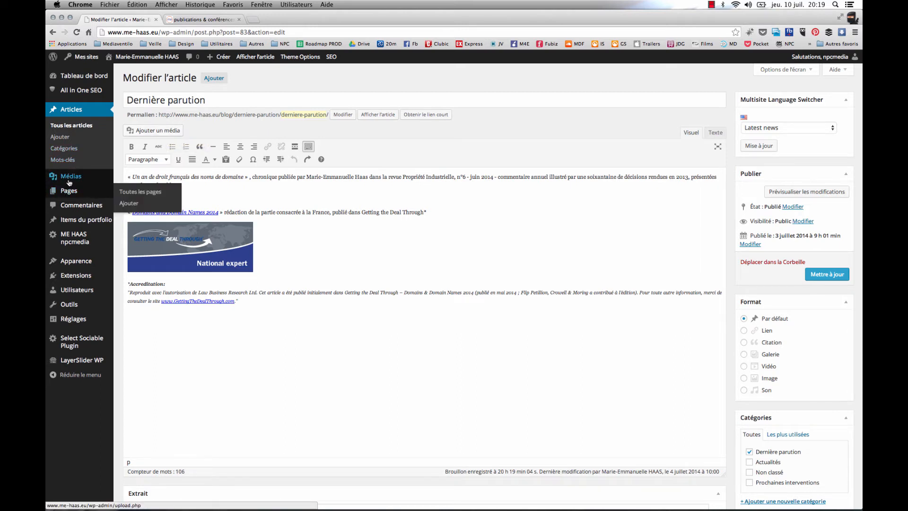
Open the media insertion window for the article and display its file upload area
{"action": "mouse_move", "coordinate": [69, 182]}
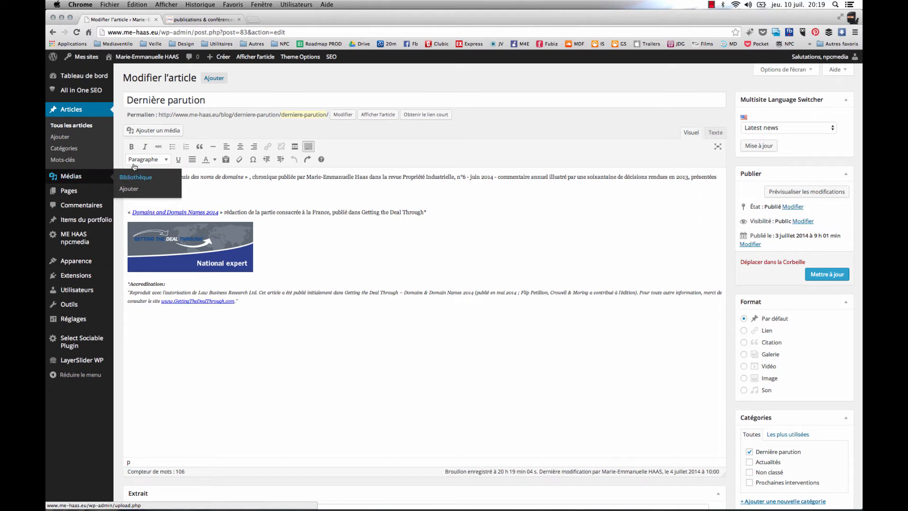
{"action": "left_click", "coordinate": [204, 158]}
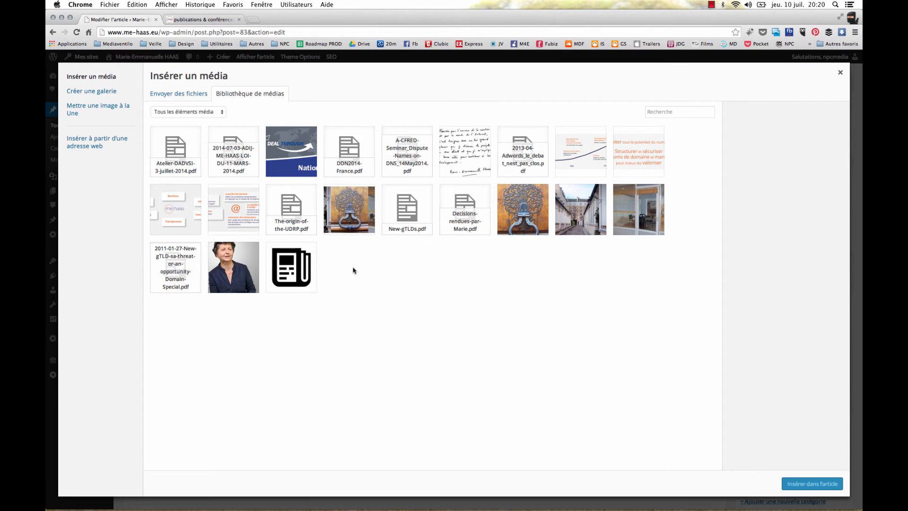
{"action": "left_click", "coordinate": [178, 94]}
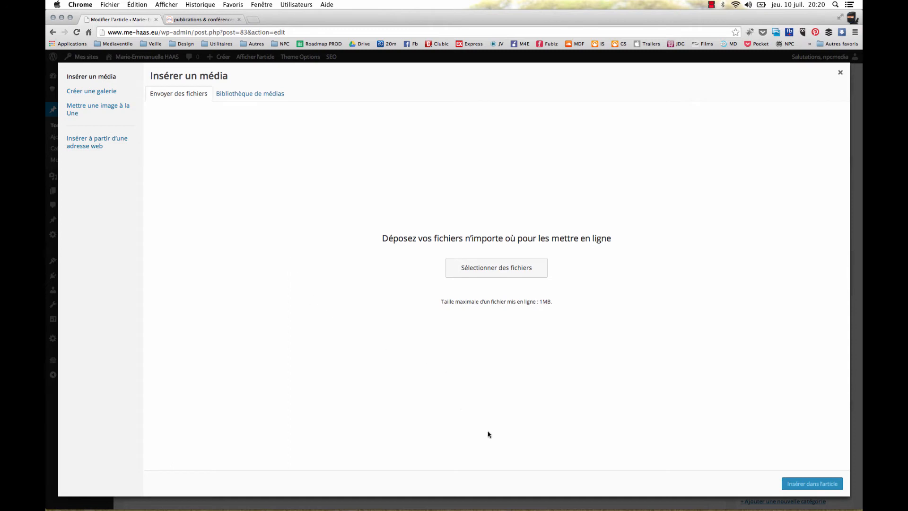
Open the Téléchargements folder in Finder, move its window clear of the upload area and open the Autres subfolder
{"action": "mouse_move", "coordinate": [543, 509]}
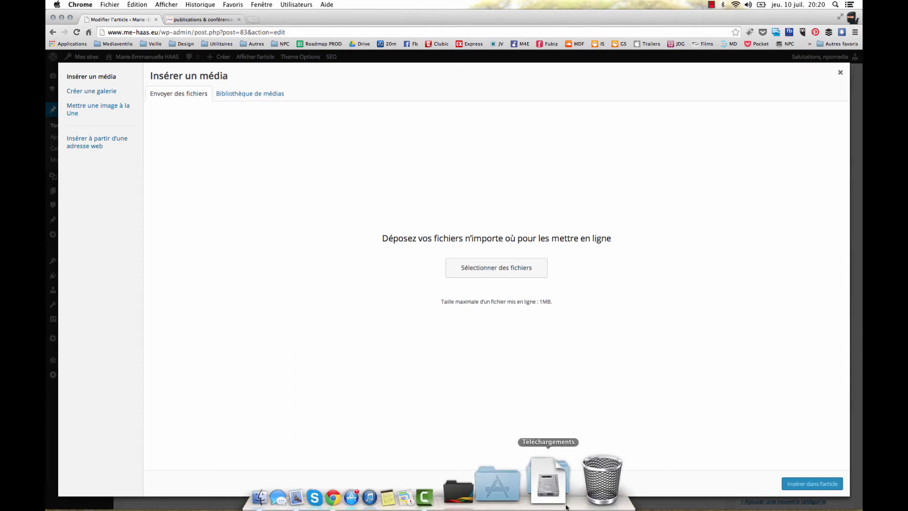
{"action": "left_click", "coordinate": [563, 471]}
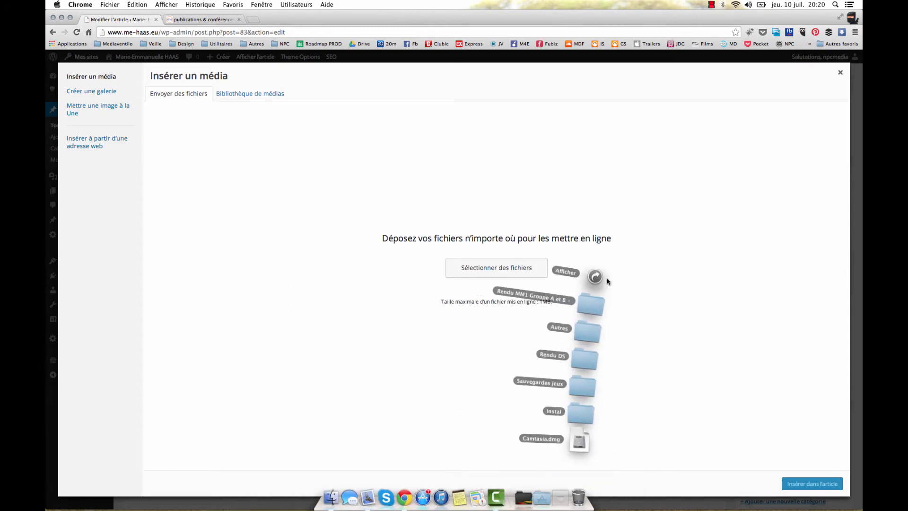
{"action": "left_click", "coordinate": [598, 278]}
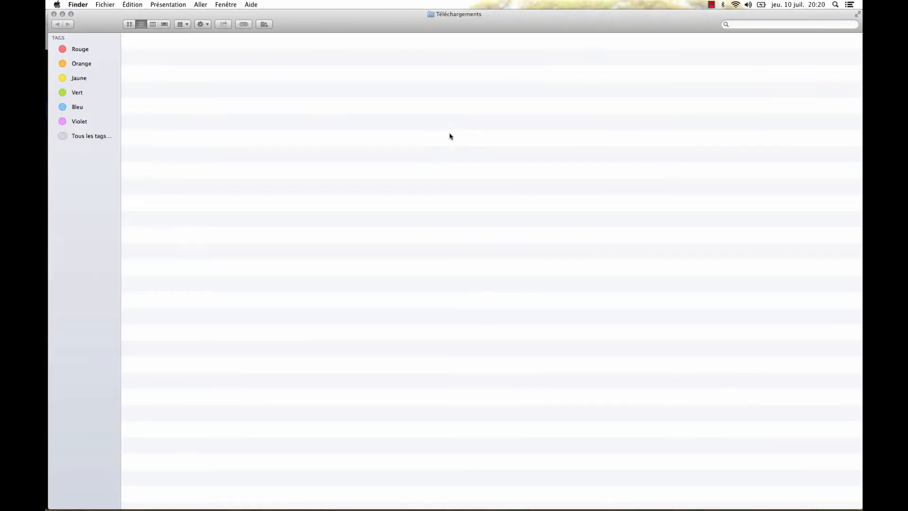
{"action": "left_click_drag", "start_coordinate": [315, 21], "coordinate": [640, 253]}
{"action": "double_click", "coordinate": [463, 350]}
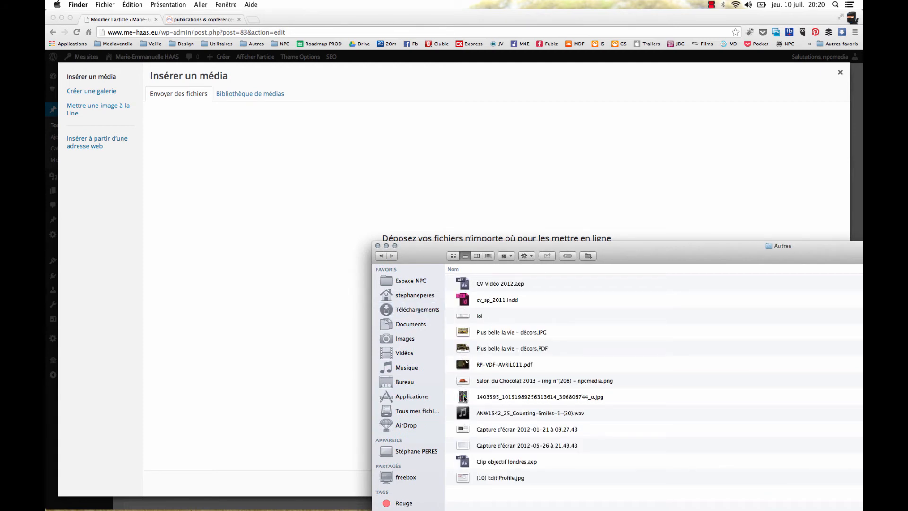
Try to upload "Salon du Chocolat 2013 – img n°(208) – npcmedia.png" from Finder, clear the folder window from the upload area and return to Chrome
{"action": "left_click", "coordinate": [465, 381]}
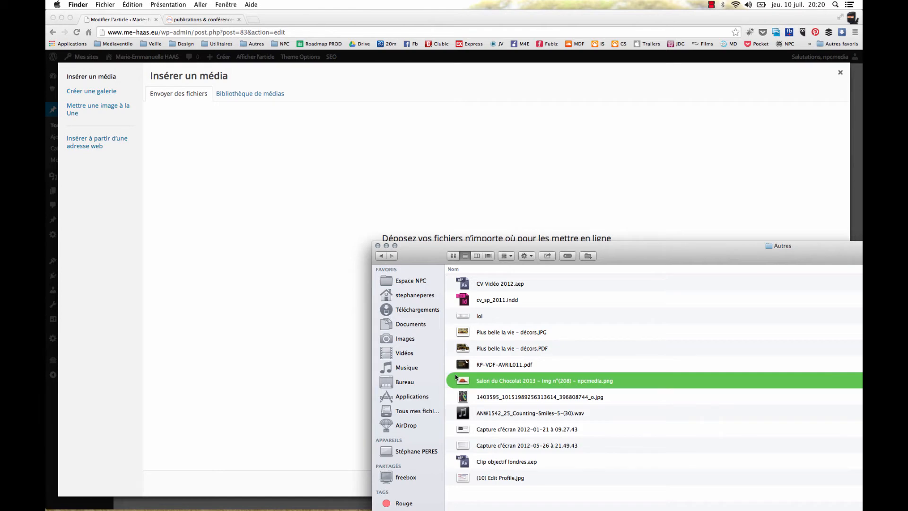
{"action": "left_click_drag", "start_coordinate": [456, 377], "coordinate": [334, 270]}
{"action": "left_click_drag", "start_coordinate": [417, 259], "coordinate": [429, 391]}
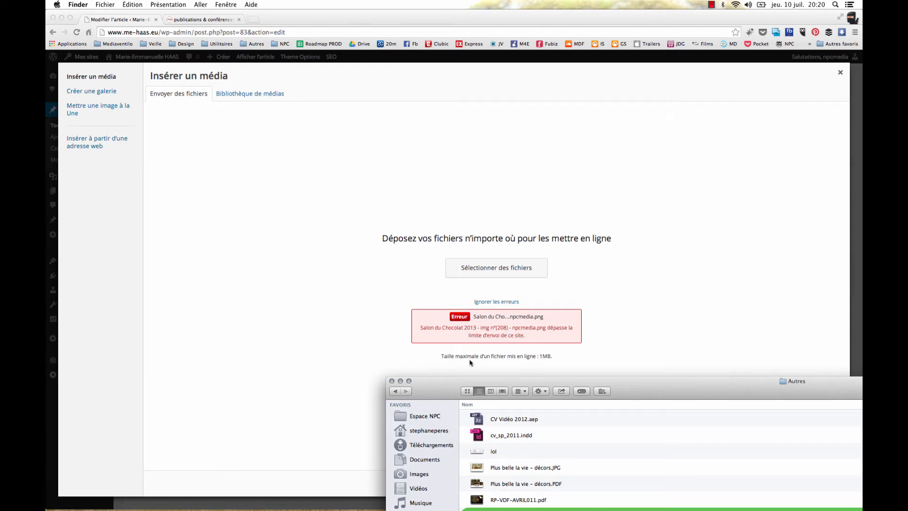
{"action": "left_click_drag", "start_coordinate": [441, 391], "coordinate": [381, 412]}
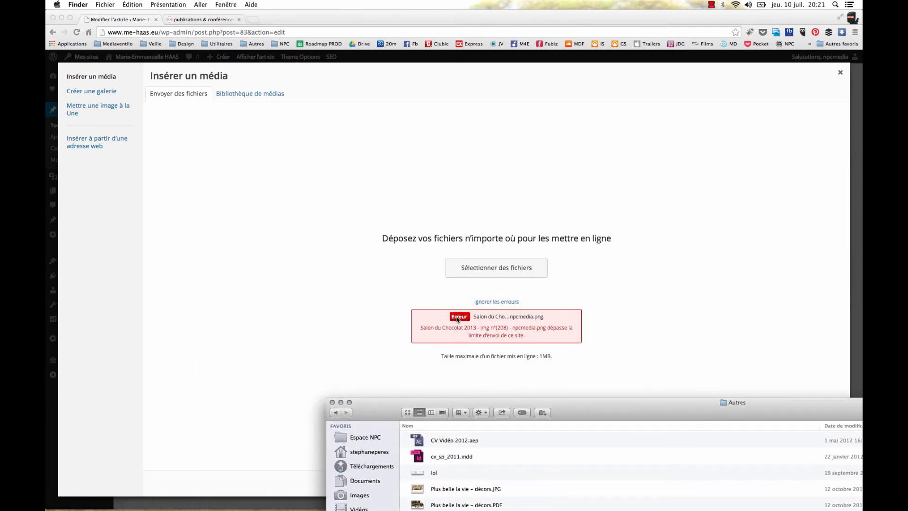
{"action": "left_click_drag", "start_coordinate": [387, 409], "coordinate": [415, 390]}
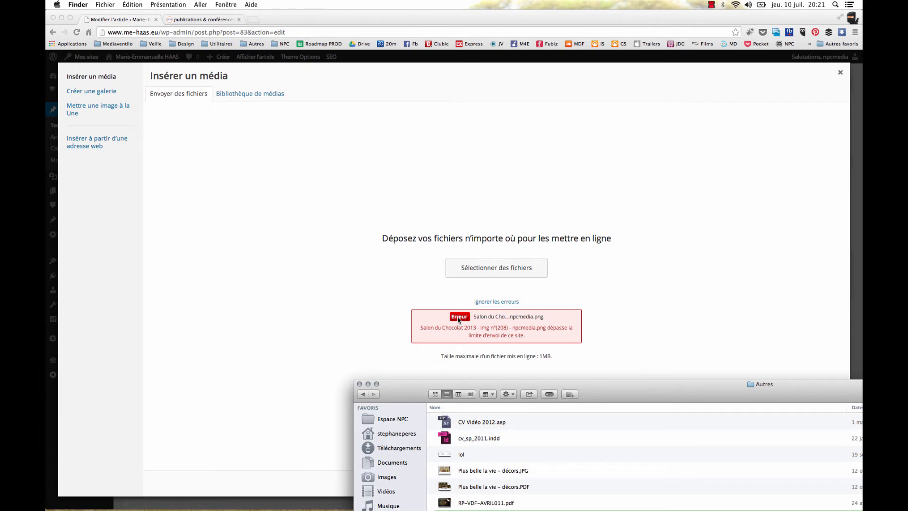
{"action": "left_click", "coordinate": [458, 320]}
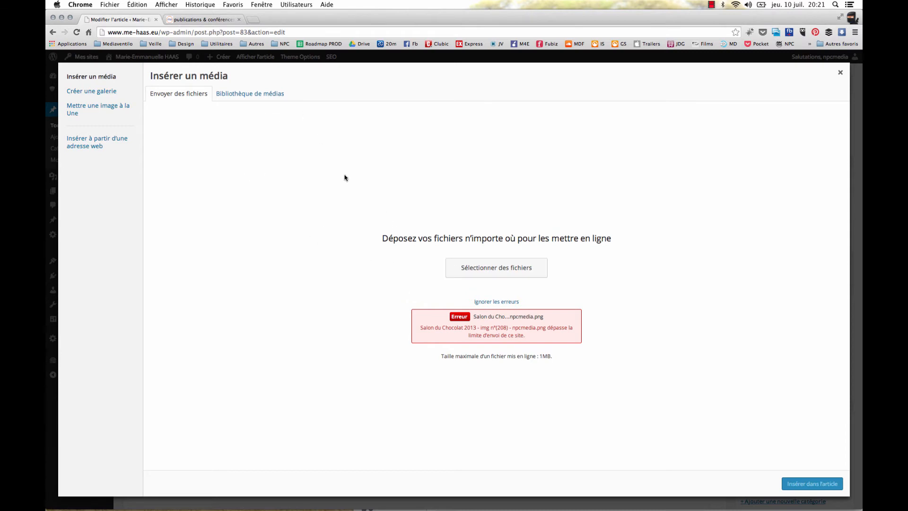
Select the wide door-knocker photo in the media library to show its attachment details, and close the media window without inserting it
{"action": "left_click", "coordinate": [249, 93]}
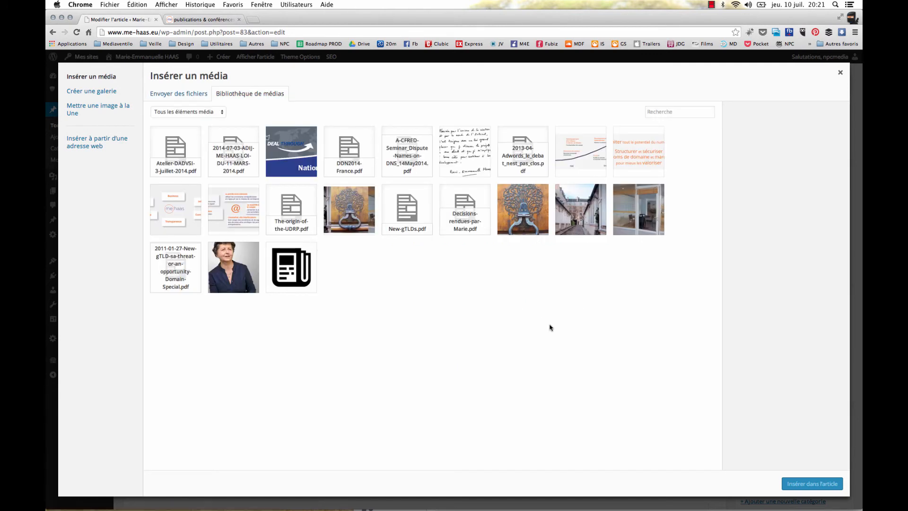
{"action": "left_click", "coordinate": [360, 213]}
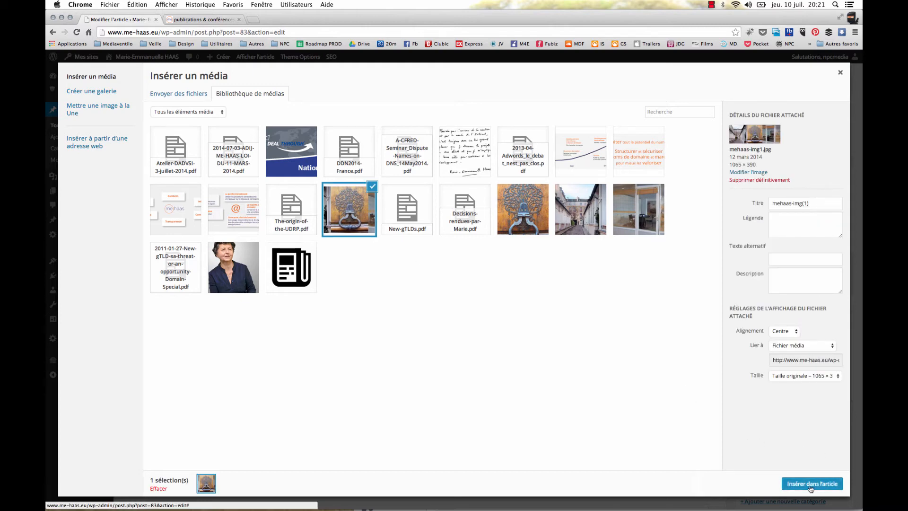
{"action": "left_click", "coordinate": [840, 74]}
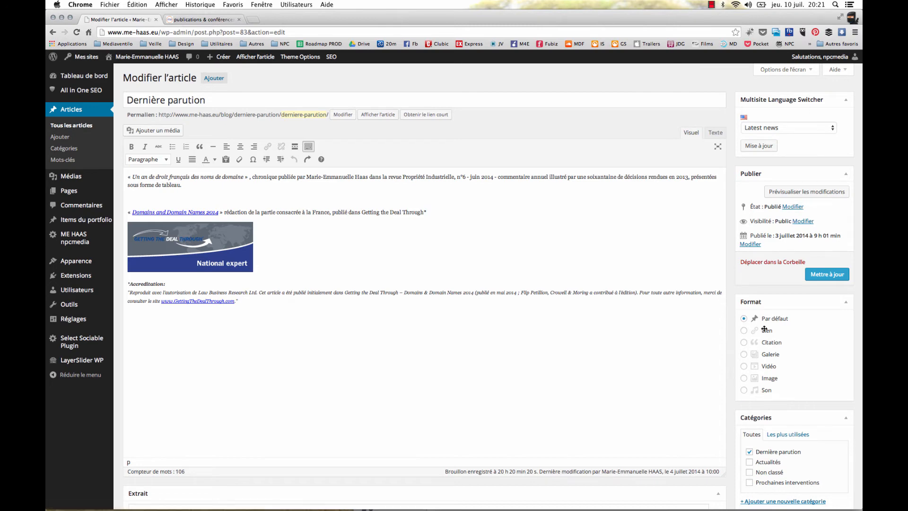
Show the article's publication status choices, keep Publié, and display its visibility options
{"action": "left_click", "coordinate": [790, 210]}
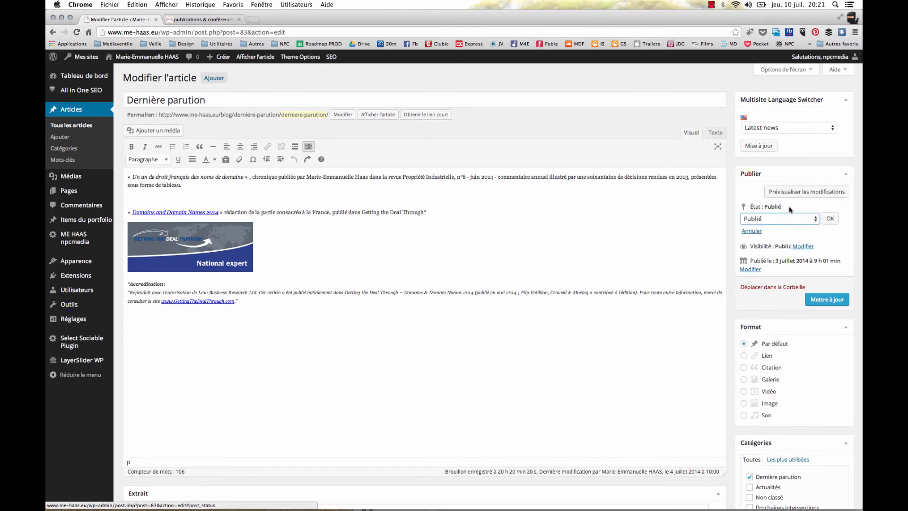
{"action": "left_click", "coordinate": [764, 219]}
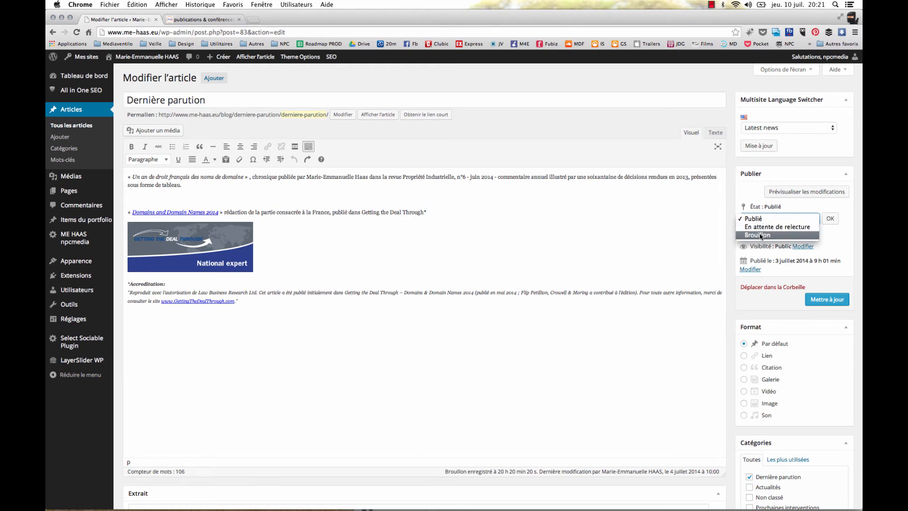
{"action": "left_click", "coordinate": [829, 242]}
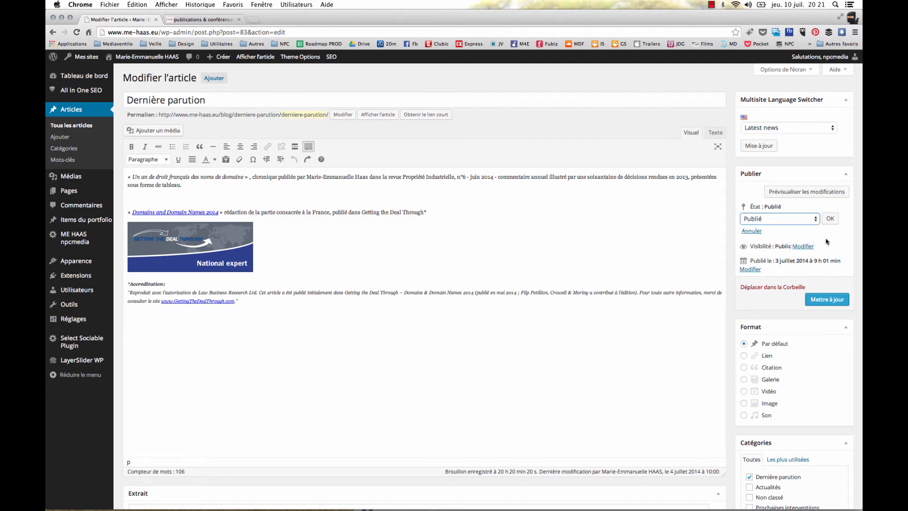
{"action": "left_click", "coordinate": [803, 246]}
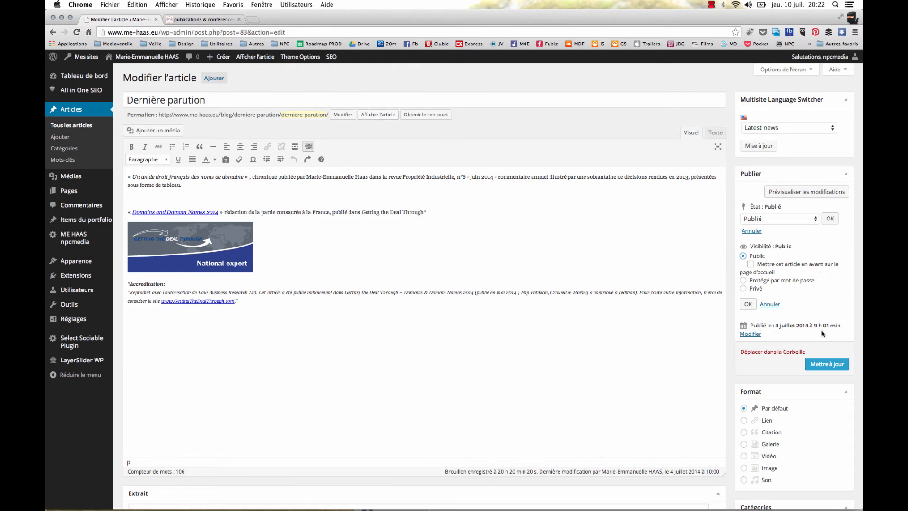
Open the article's publication date for editing, look at the month choices, and close the date and visibility options without changing them
{"action": "scroll", "coordinate": [814, 299], "scroll_direction": "down", "scroll_amount": 2}
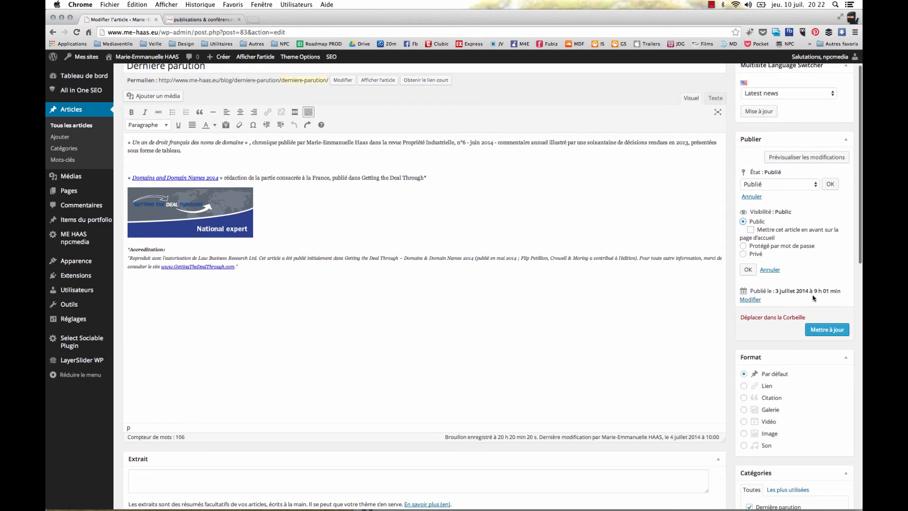
{"action": "left_click", "coordinate": [750, 300]}
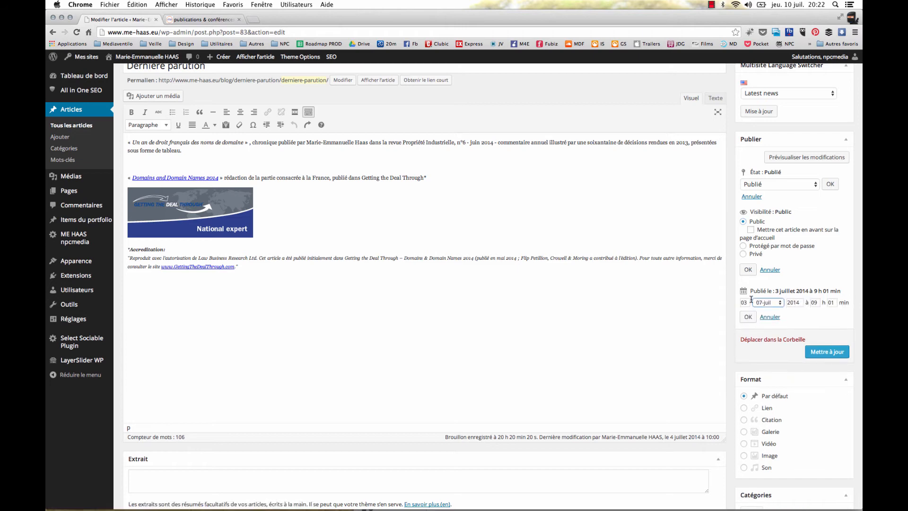
{"action": "left_click", "coordinate": [778, 303]}
{"action": "left_click", "coordinate": [779, 303]}
{"action": "left_click", "coordinate": [748, 317]}
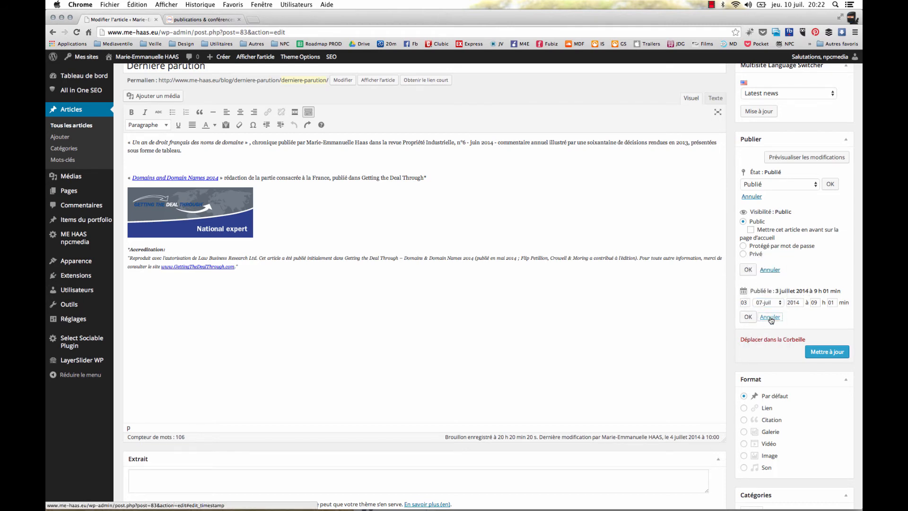
{"action": "left_click", "coordinate": [769, 270]}
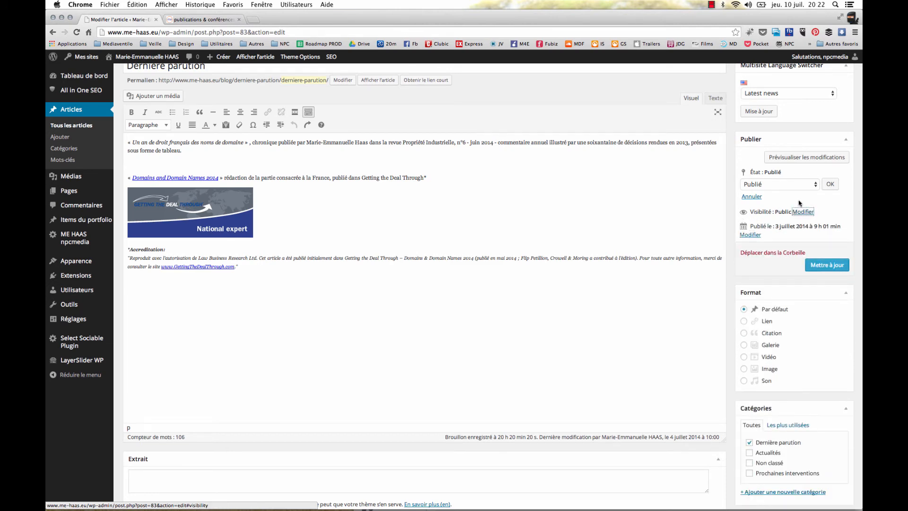
Preview the article's modifications on the live site, compare the preview with the editor, and return to editing the article
{"action": "left_click", "coordinate": [802, 161]}
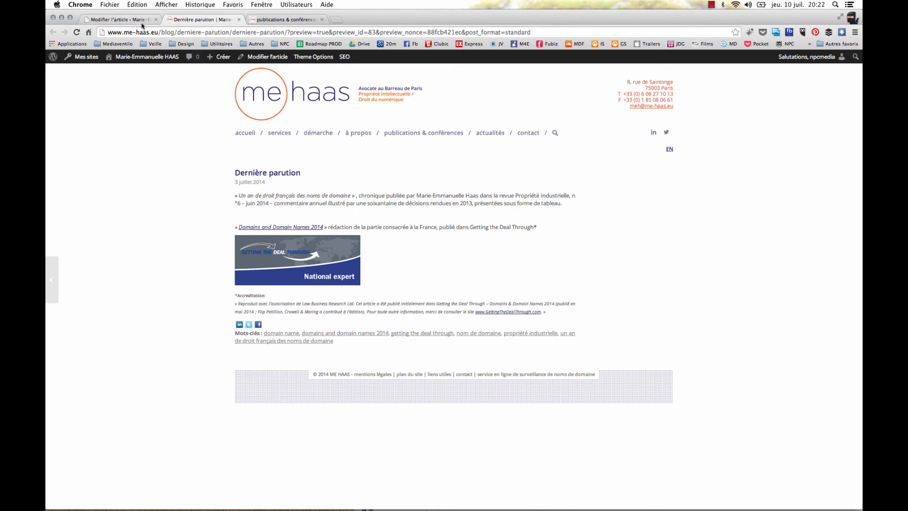
{"action": "left_click", "coordinate": [121, 19]}
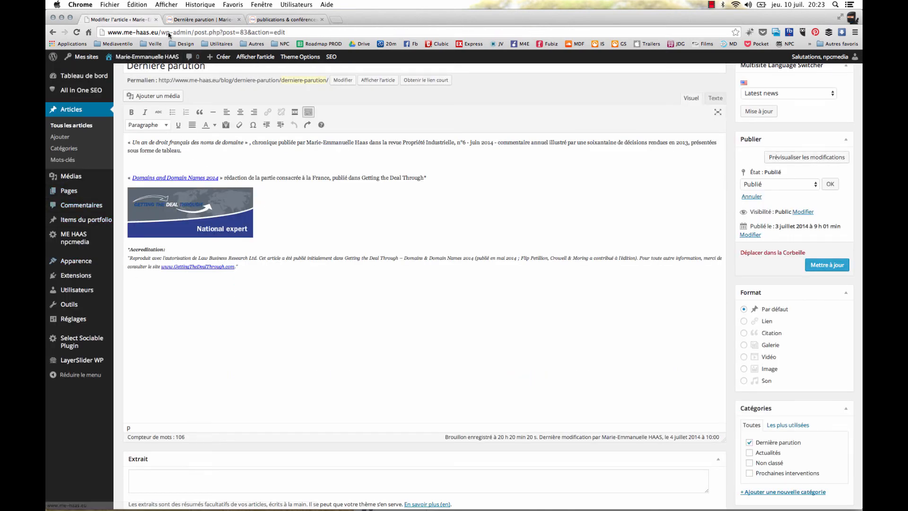
{"action": "left_click", "coordinate": [189, 20]}
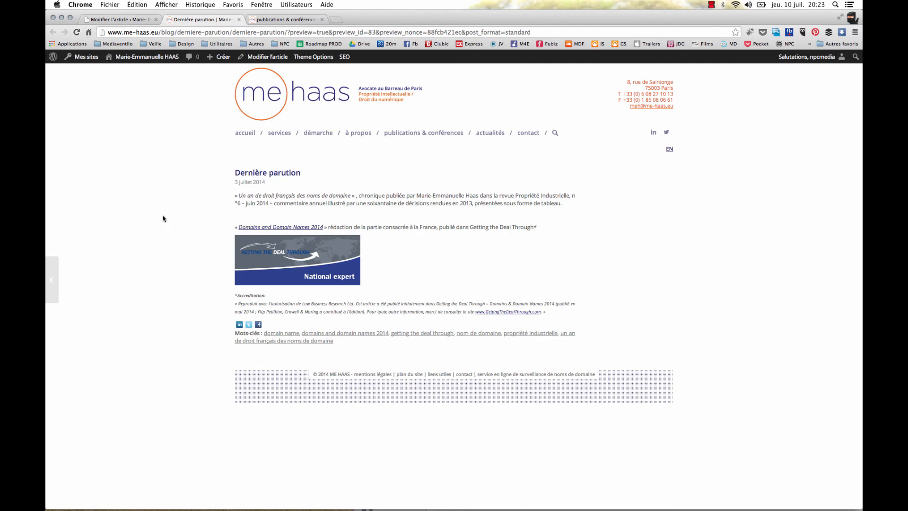
{"action": "left_click", "coordinate": [109, 20]}
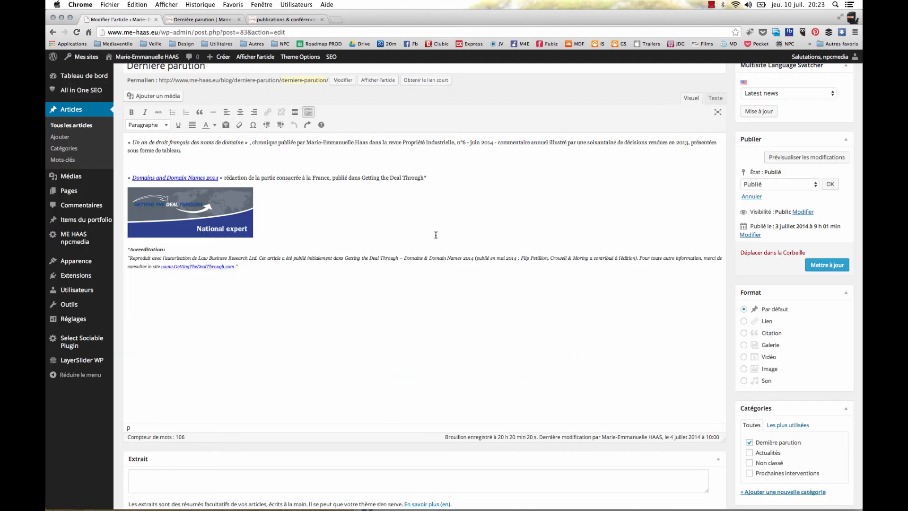
Add the keywords "avocat paris" and "avocate" to the article's Mots-clés
{"action": "scroll", "coordinate": [782, 292], "scroll_direction": "down", "scroll_amount": 2}
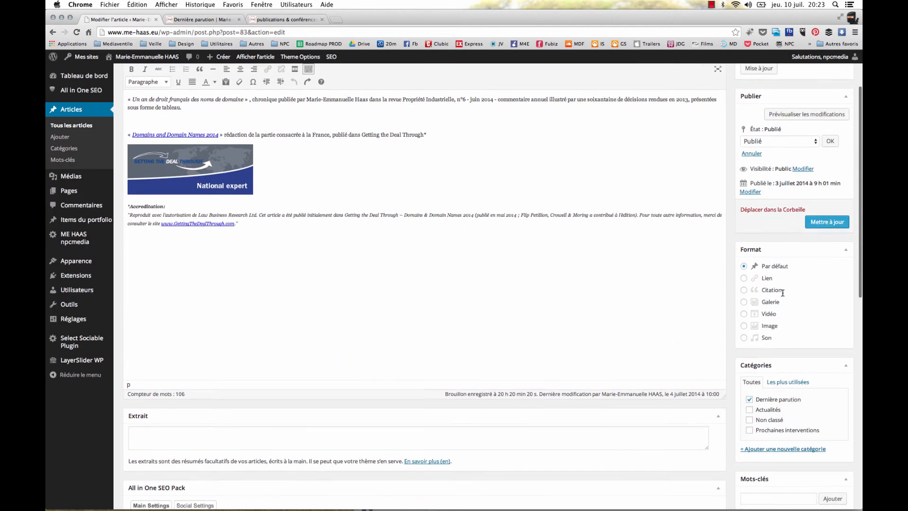
{"action": "scroll", "coordinate": [782, 293], "scroll_direction": "down", "scroll_amount": 1}
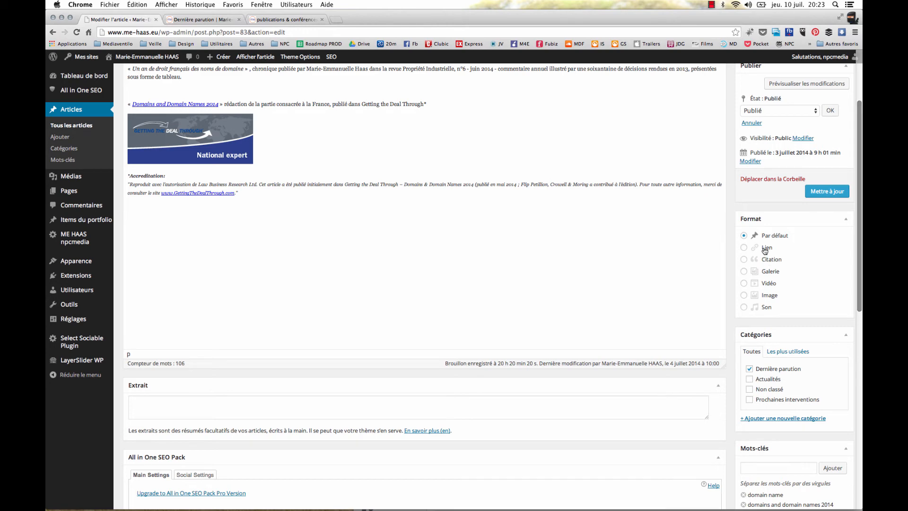
{"action": "scroll", "coordinate": [796, 366], "scroll_direction": "down", "scroll_amount": 1}
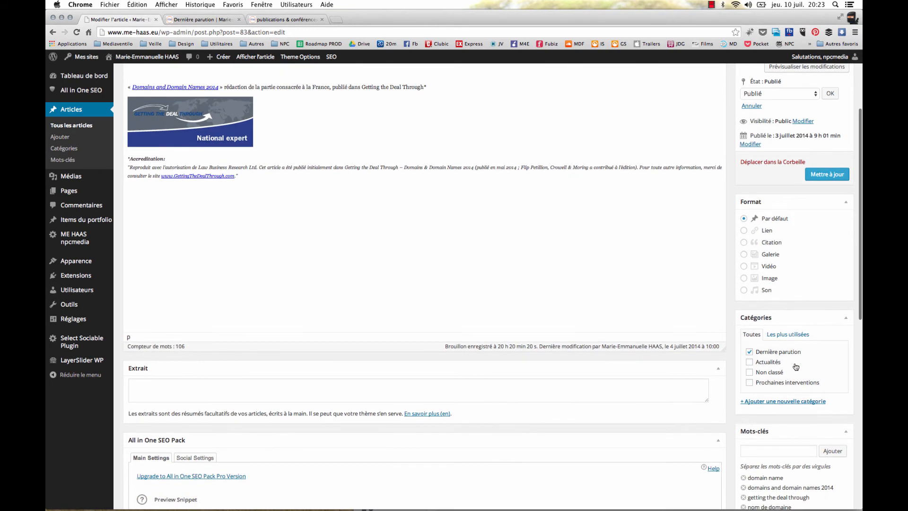
{"action": "scroll", "coordinate": [796, 366], "scroll_direction": "down", "scroll_amount": 3}
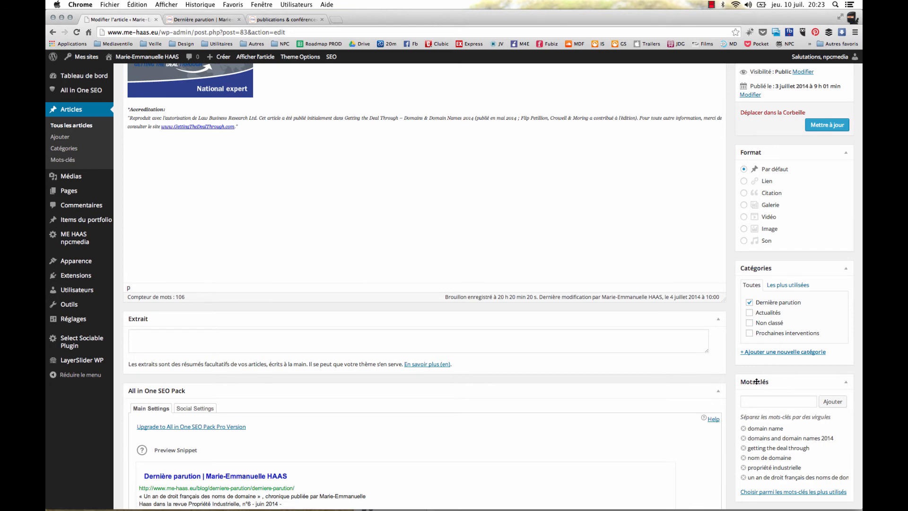
{"action": "scroll", "coordinate": [745, 342], "scroll_direction": "down", "scroll_amount": 3}
{"action": "left_click", "coordinate": [745, 339]}
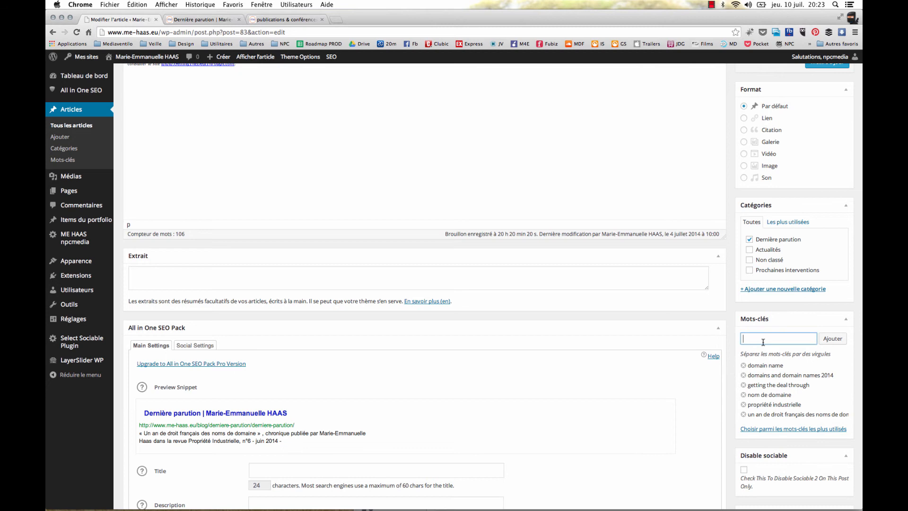
{"action": "type", "text": "vocat paris, avocate"}
{"action": "left_click", "coordinate": [832, 338]}
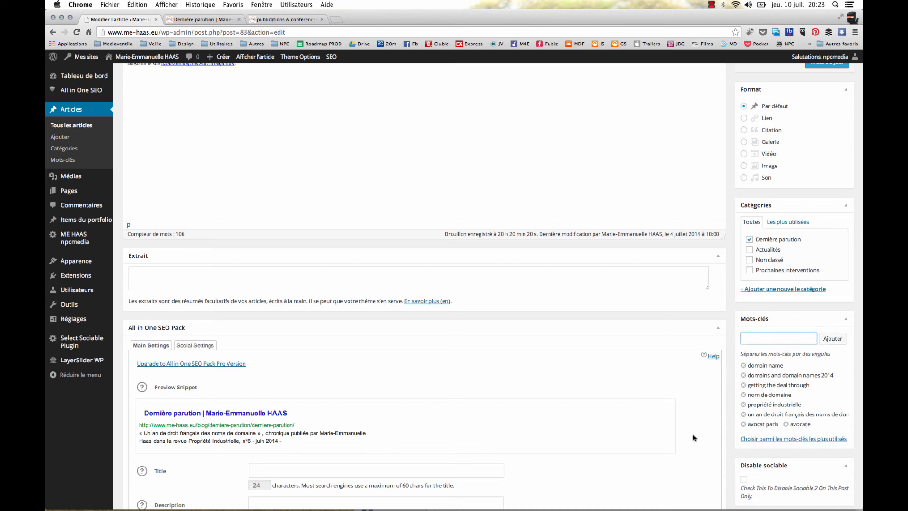
Review the article's All in One SEO Pack title, description and keyword fields without filling them in, and update the article
{"action": "scroll", "coordinate": [674, 440], "scroll_direction": "down", "scroll_amount": 5}
{"action": "scroll", "coordinate": [674, 441], "scroll_direction": "down", "scroll_amount": 5}
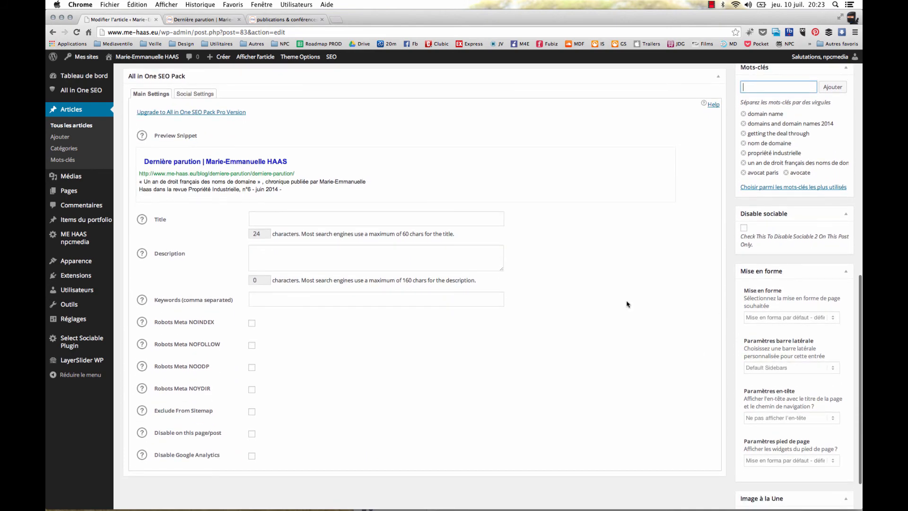
{"action": "scroll", "coordinate": [541, 243], "scroll_direction": "down", "scroll_amount": 3}
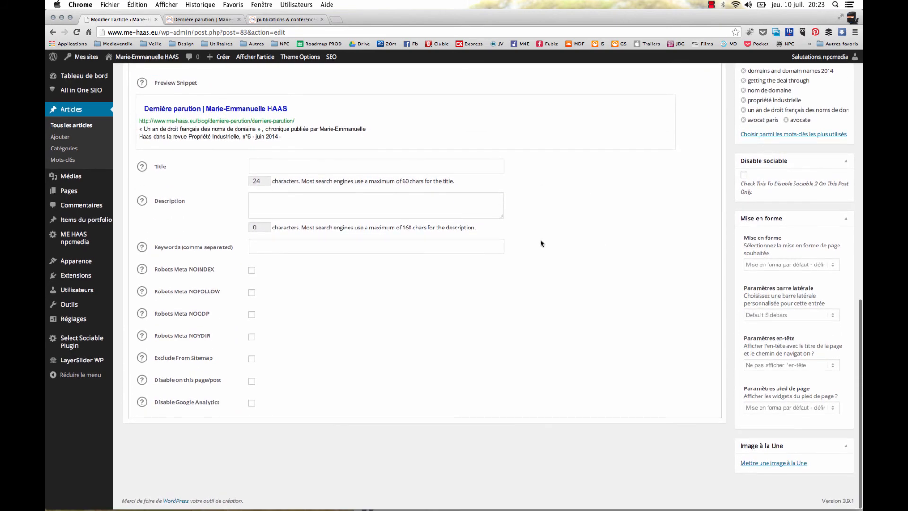
{"action": "scroll", "coordinate": [367, 229], "scroll_direction": "up", "scroll_amount": 6}
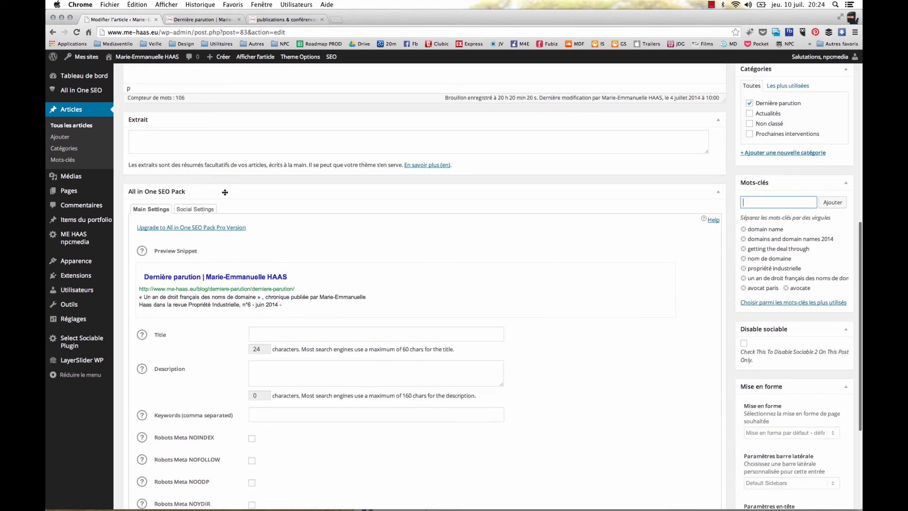
{"action": "left_click", "coordinate": [293, 328]}
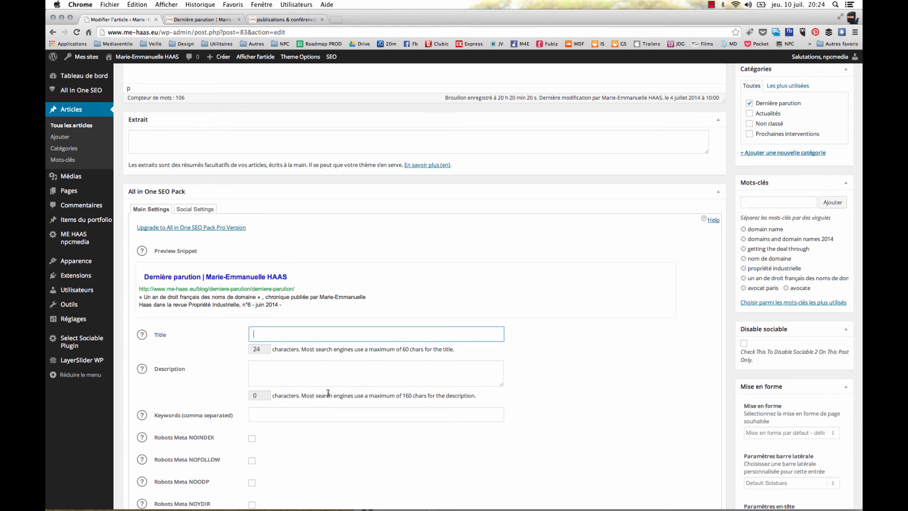
{"action": "scroll", "coordinate": [421, 362], "scroll_direction": "up", "scroll_amount": 13}
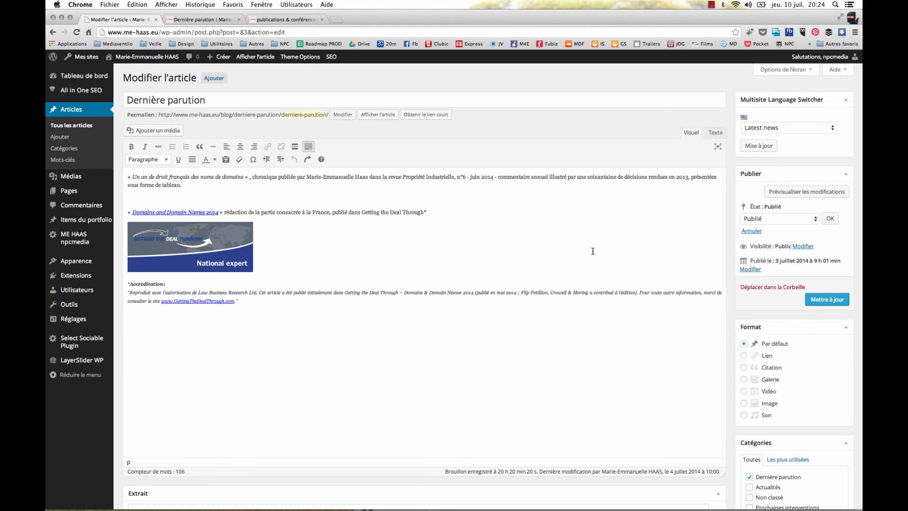
{"action": "left_click", "coordinate": [820, 299]}
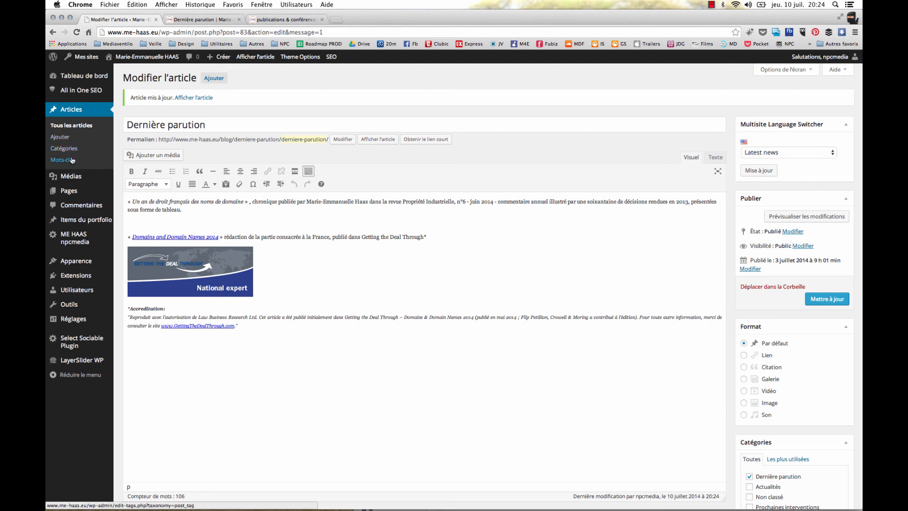
Open the services page for editing, view the HTML source of its PROPRIÉTÉ INTELLECTUELLE text block, and close the block without saving
{"action": "left_click", "coordinate": [59, 193]}
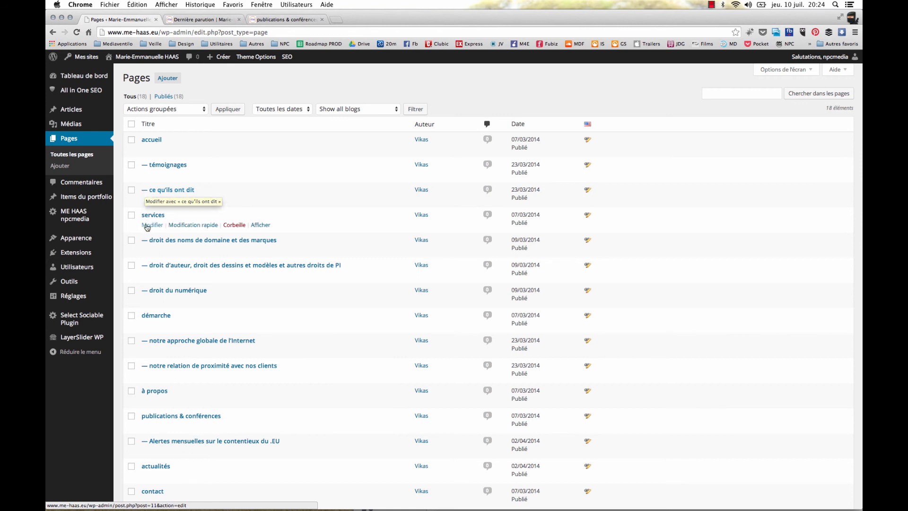
{"action": "left_click", "coordinate": [147, 226]}
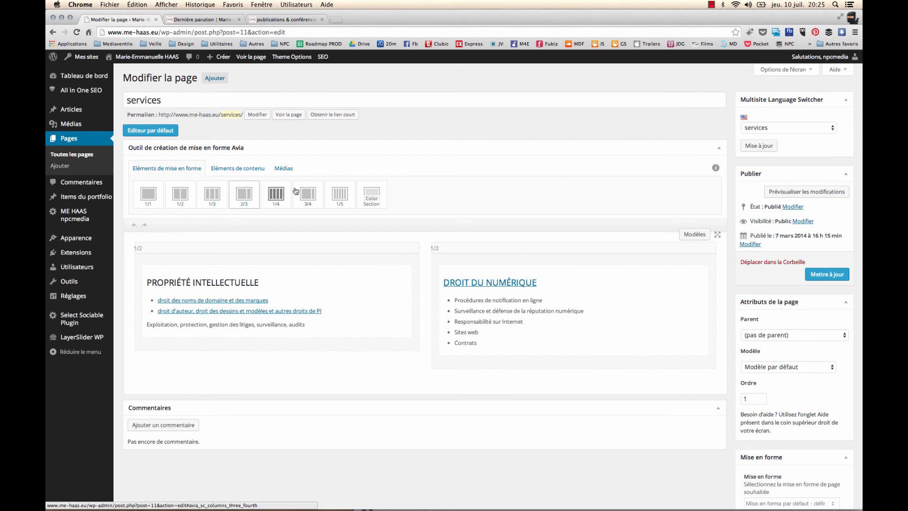
{"action": "mouse_move", "coordinate": [410, 319]}
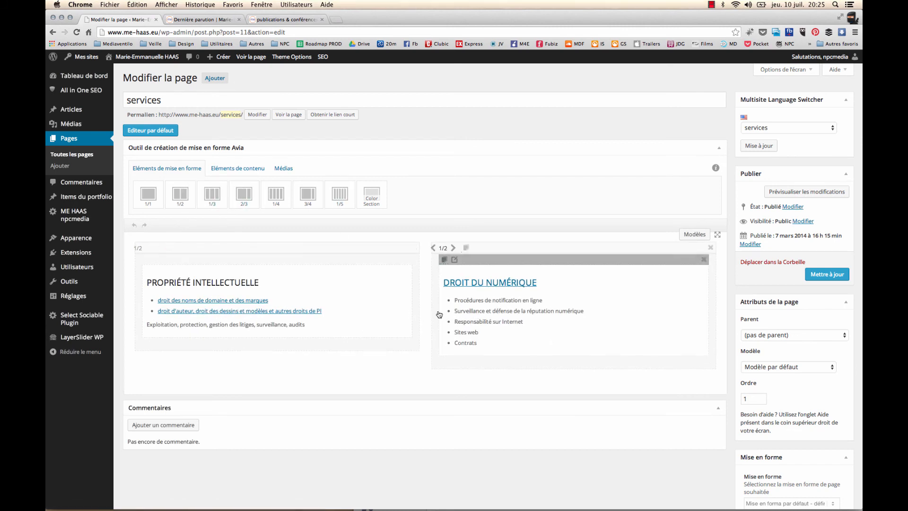
{"action": "left_click", "coordinate": [290, 295]}
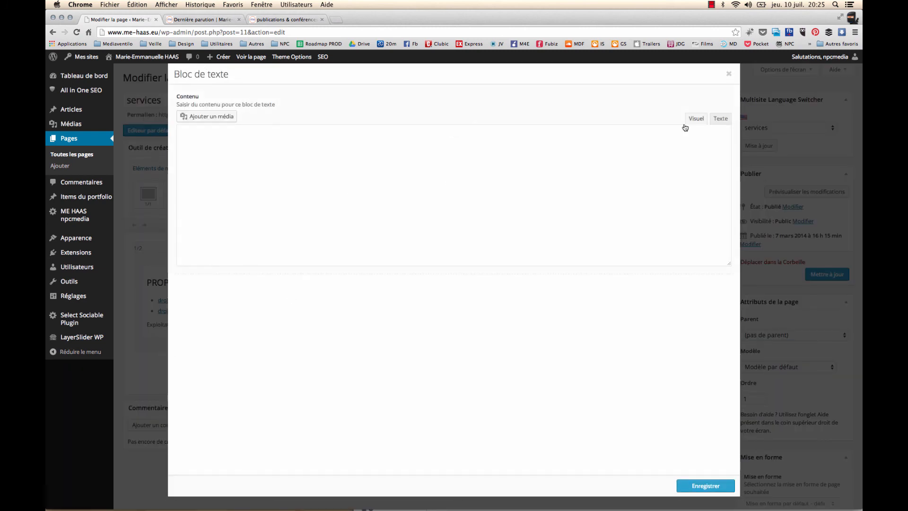
{"action": "left_click", "coordinate": [719, 119]}
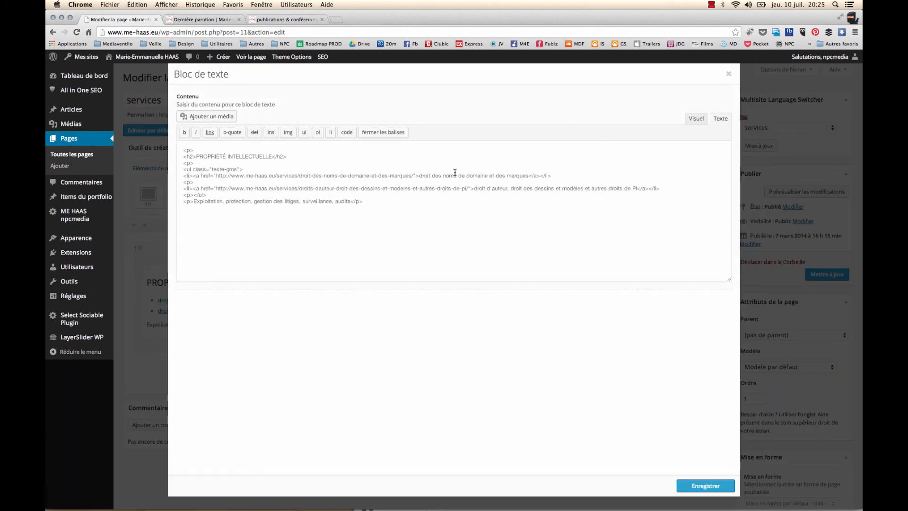
{"action": "left_click", "coordinate": [730, 75]}
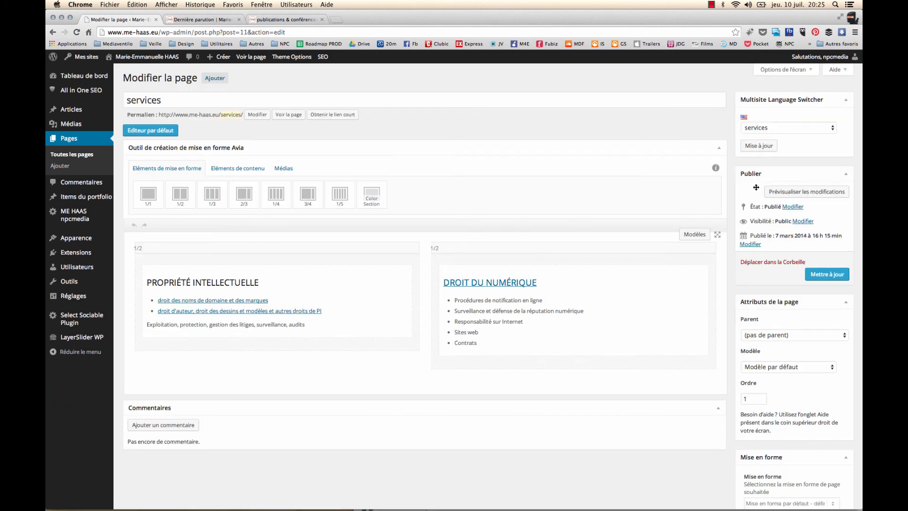
Look at the services page's translation choices in the Multisite Language Switcher, keep services, and examine the page's All in One SEO Pack settings
{"action": "left_click", "coordinate": [767, 133]}
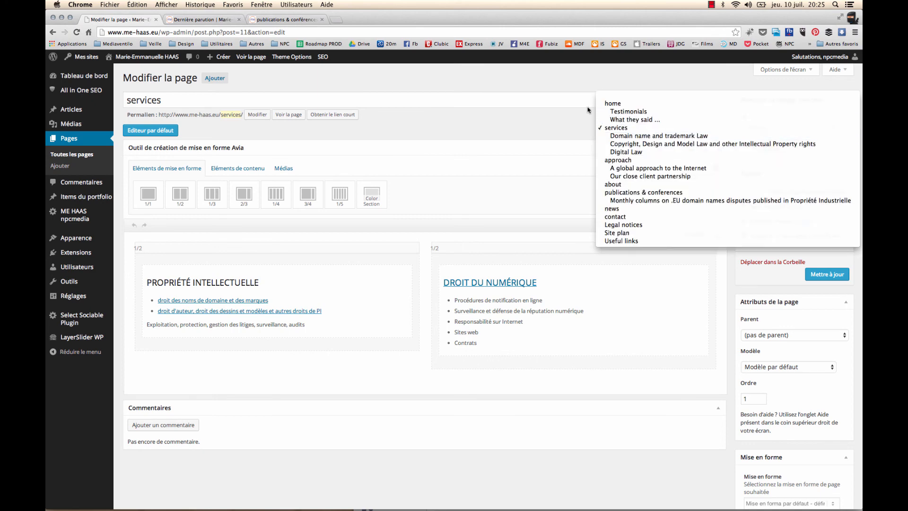
{"action": "left_click", "coordinate": [557, 113]}
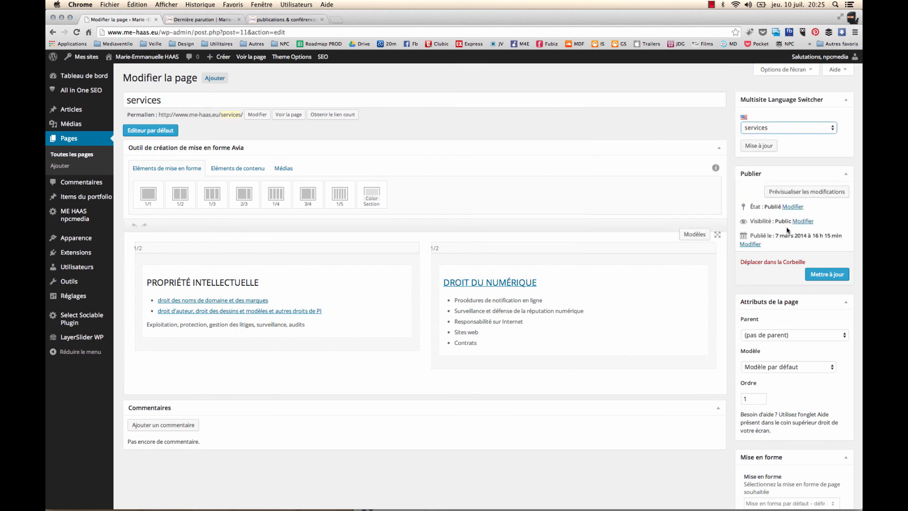
{"action": "scroll", "coordinate": [789, 231], "scroll_direction": "down", "scroll_amount": 5}
{"action": "scroll", "coordinate": [788, 231], "scroll_direction": "down", "scroll_amount": 12}
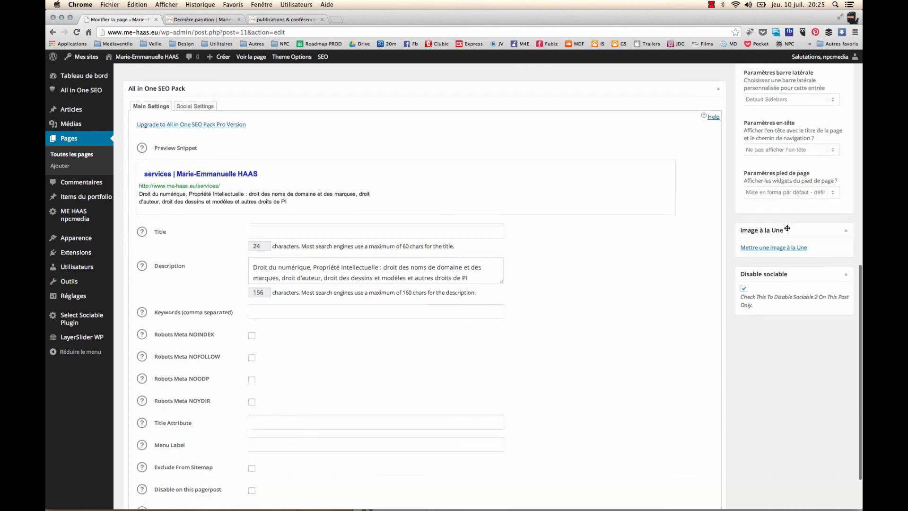
{"action": "scroll", "coordinate": [662, 227], "scroll_direction": "up", "scroll_amount": 20}
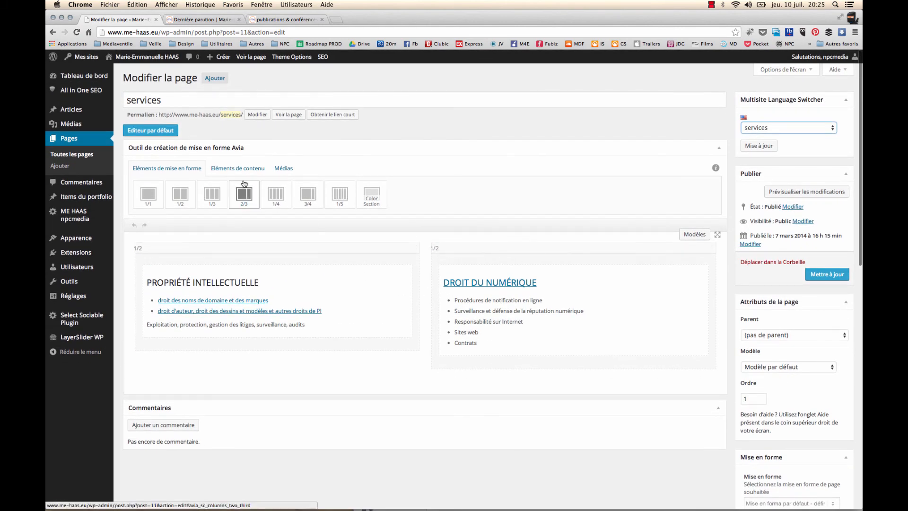
Show the services page in the default editor and return to the advanced layout editor
{"action": "left_click", "coordinate": [177, 134]}
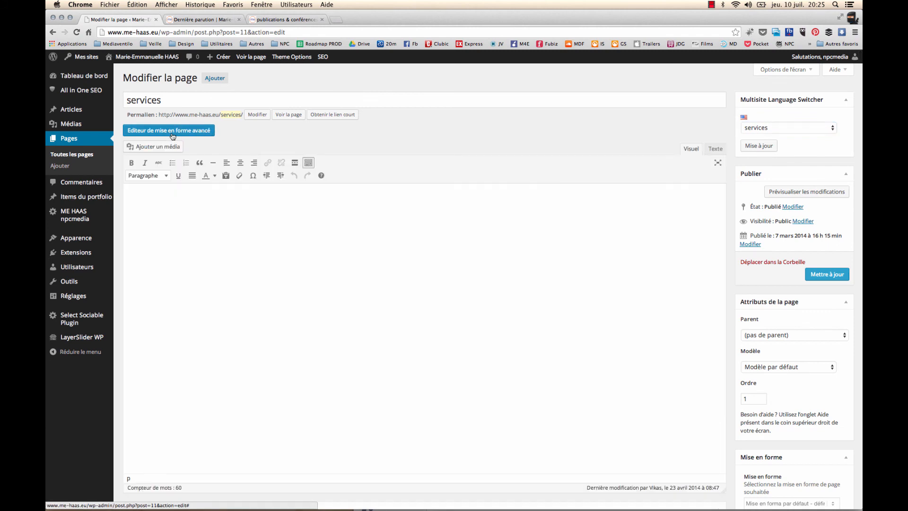
{"action": "left_click", "coordinate": [178, 134]}
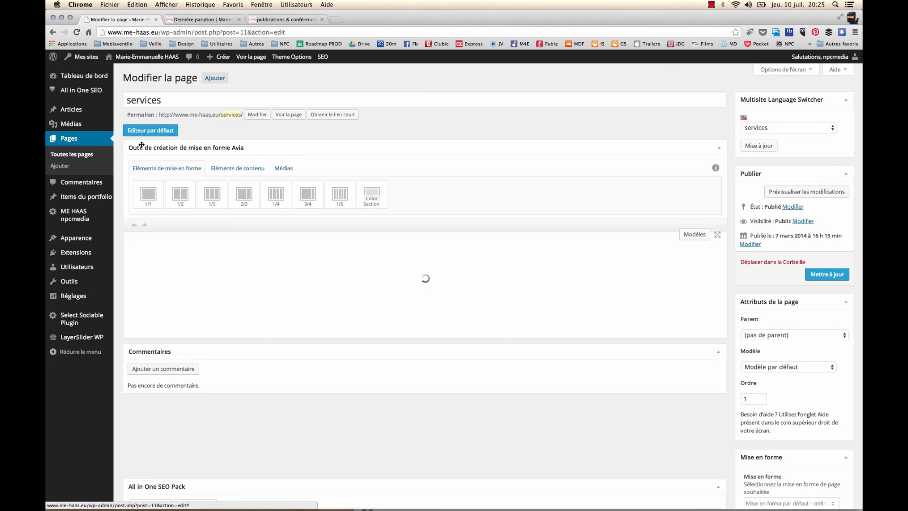
{"action": "mouse_move", "coordinate": [78, 202]}
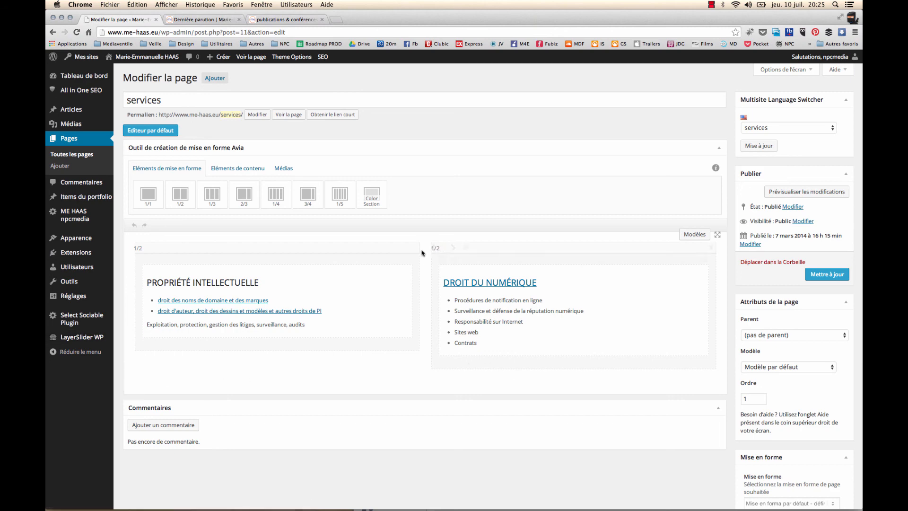
Try changing the page title to "services-avocat", and restore it to "services"
{"action": "left_click", "coordinate": [187, 103]}
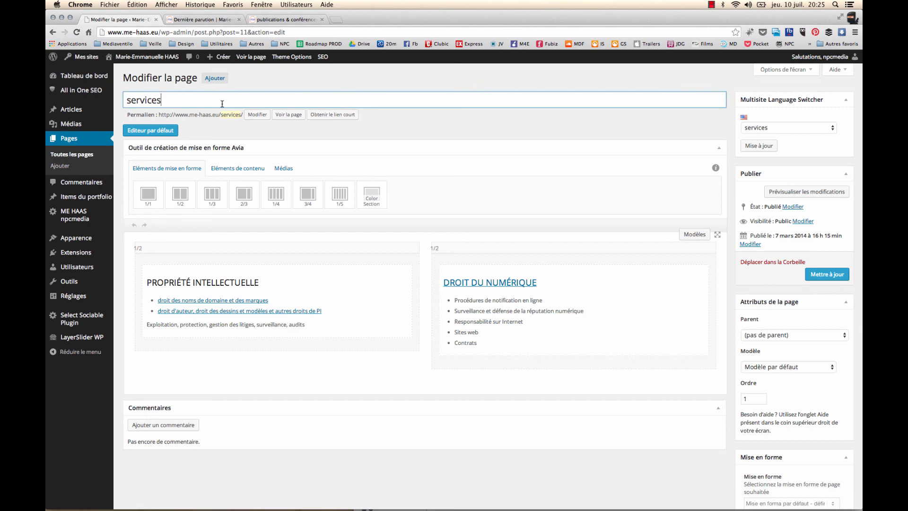
{"action": "type", "text": "avocat"}
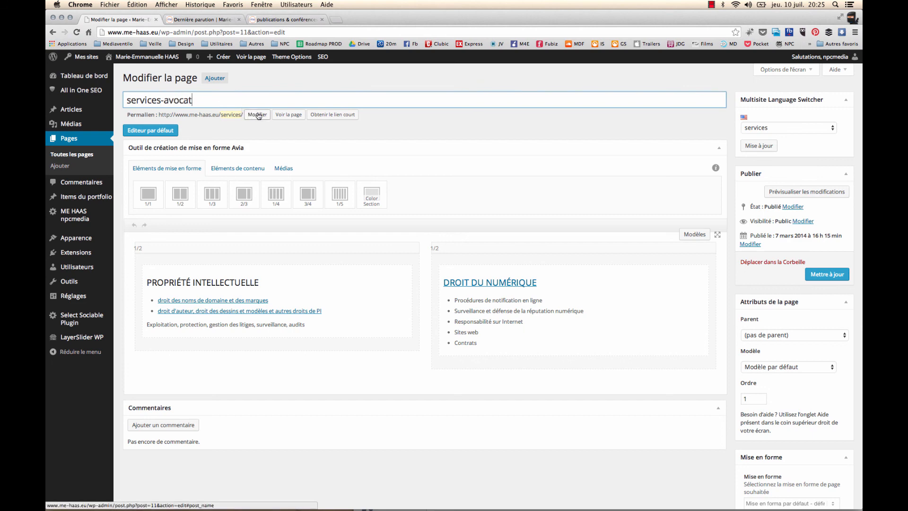
{"action": "key", "text": "BackSpace"}
{"action": "key", "text": "BackSpace"}
{"action": "key", "text": "BackSpace"}
{"action": "key", "text": "BackSpace"}
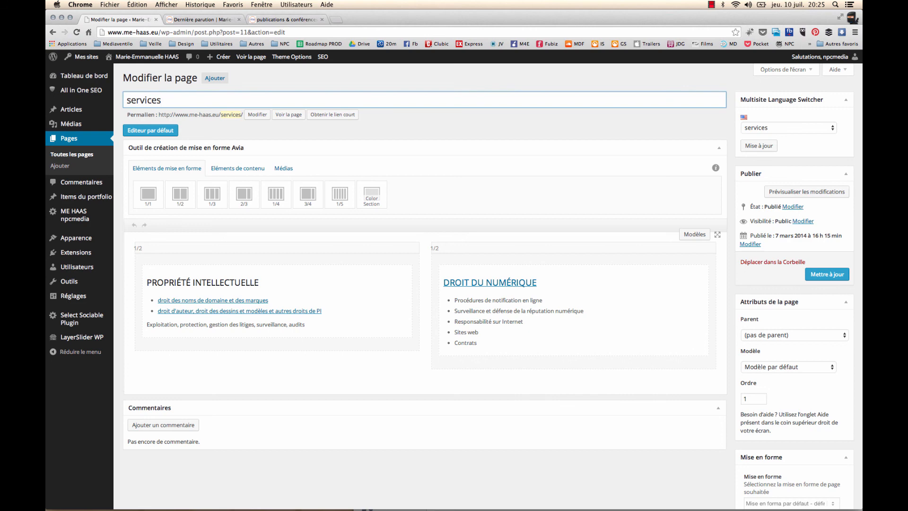
Display the services page's short link, select its URL, and close the dialog without changing anything
{"action": "left_click", "coordinate": [337, 117]}
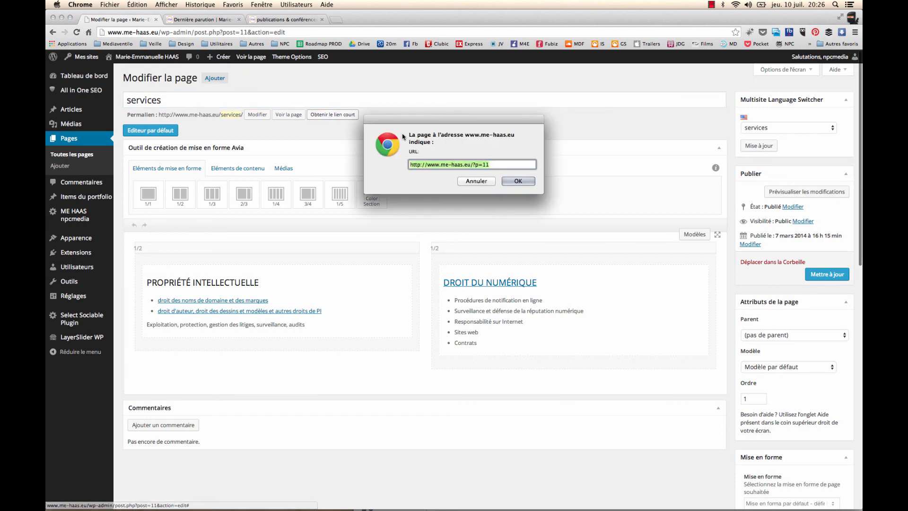
{"action": "left_click", "coordinate": [490, 163]}
{"action": "left_click_drag", "start_coordinate": [490, 162], "coordinate": [408, 165]}
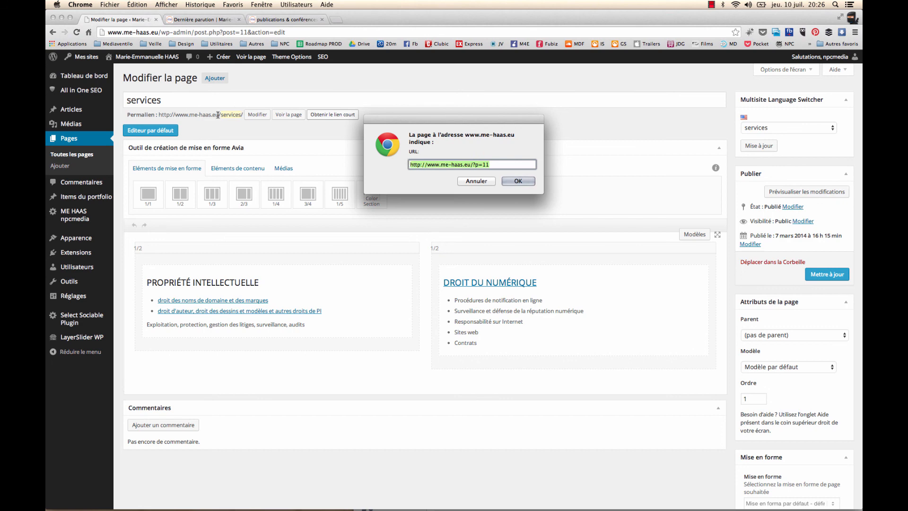
{"action": "left_click", "coordinate": [466, 181]}
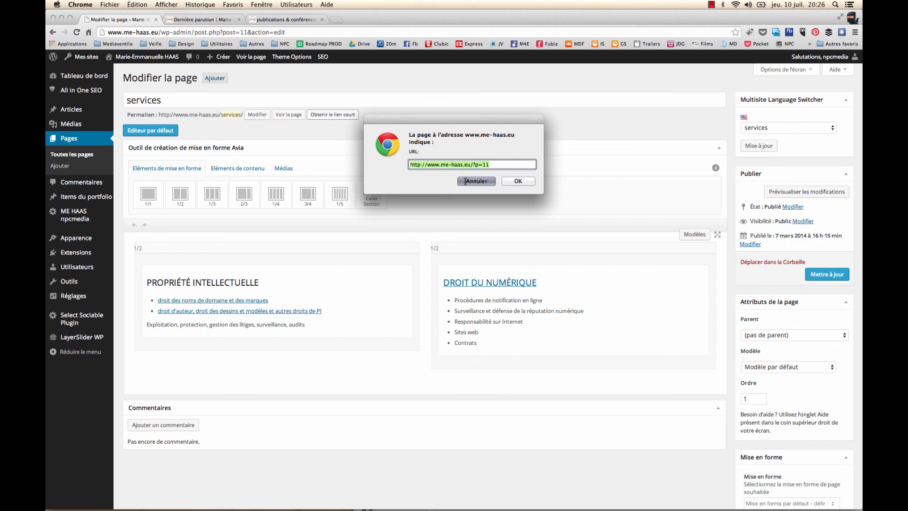